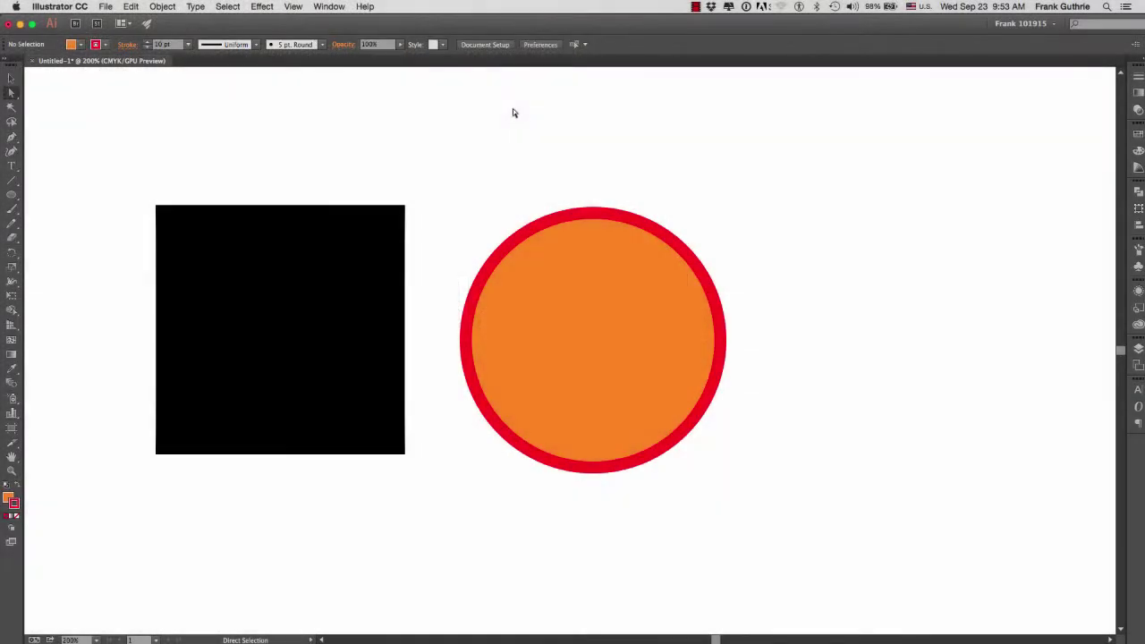
# - Nudge the black square left and the orange circle left and up, then select the square
pyautogui.moveTo(279, 329); pyautogui.dragTo(247, 334)
pyautogui.moveTo(464, 201); pyautogui.dragTo(695, 459)
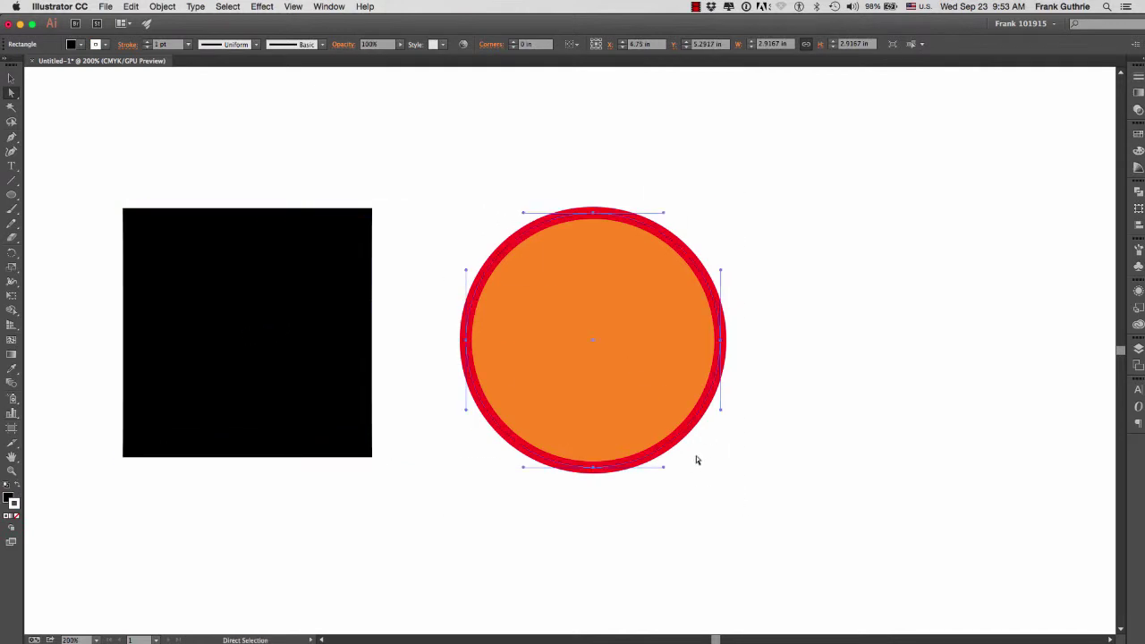
pyautogui.moveTo(590, 345); pyautogui.dragTo(559, 334)
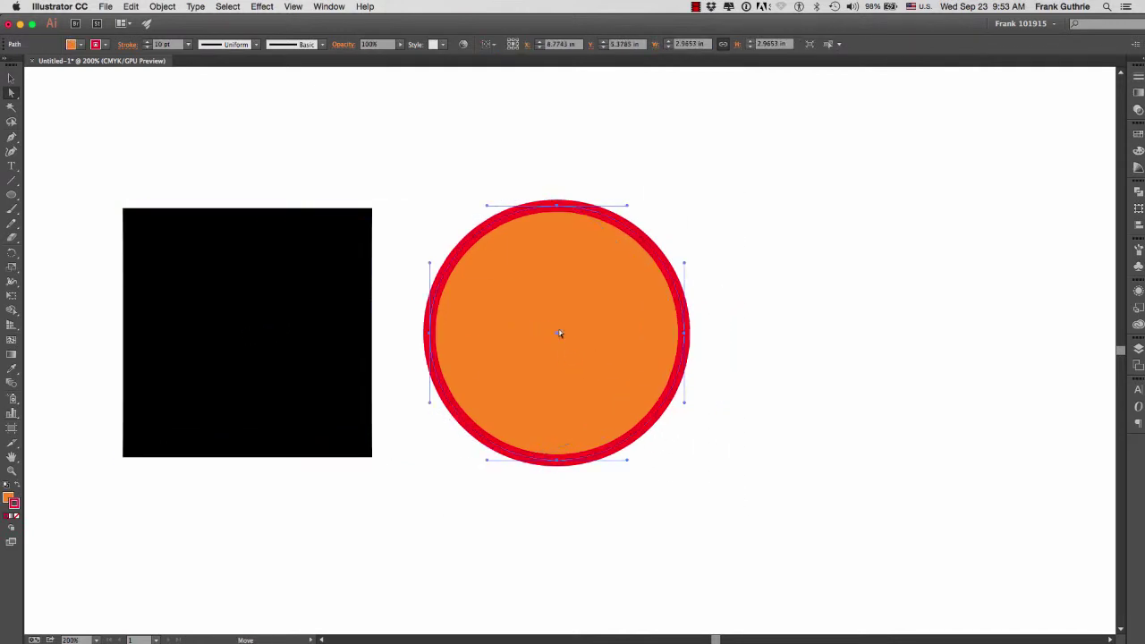
pyautogui.click(388, 141)
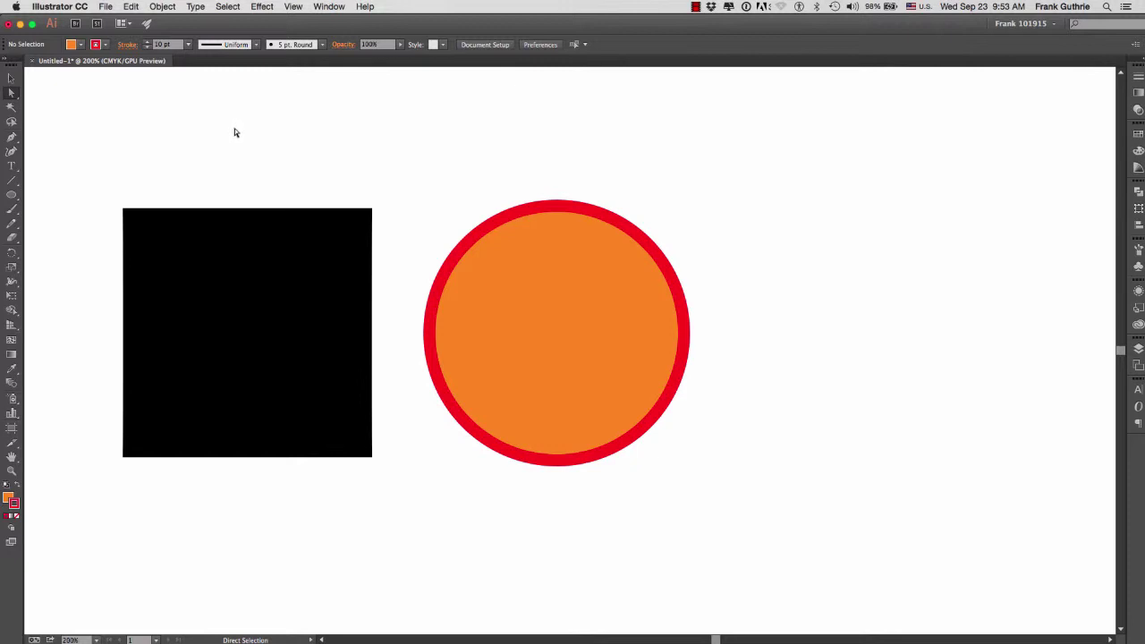
pyautogui.moveTo(93, 181); pyautogui.dragTo(394, 496)
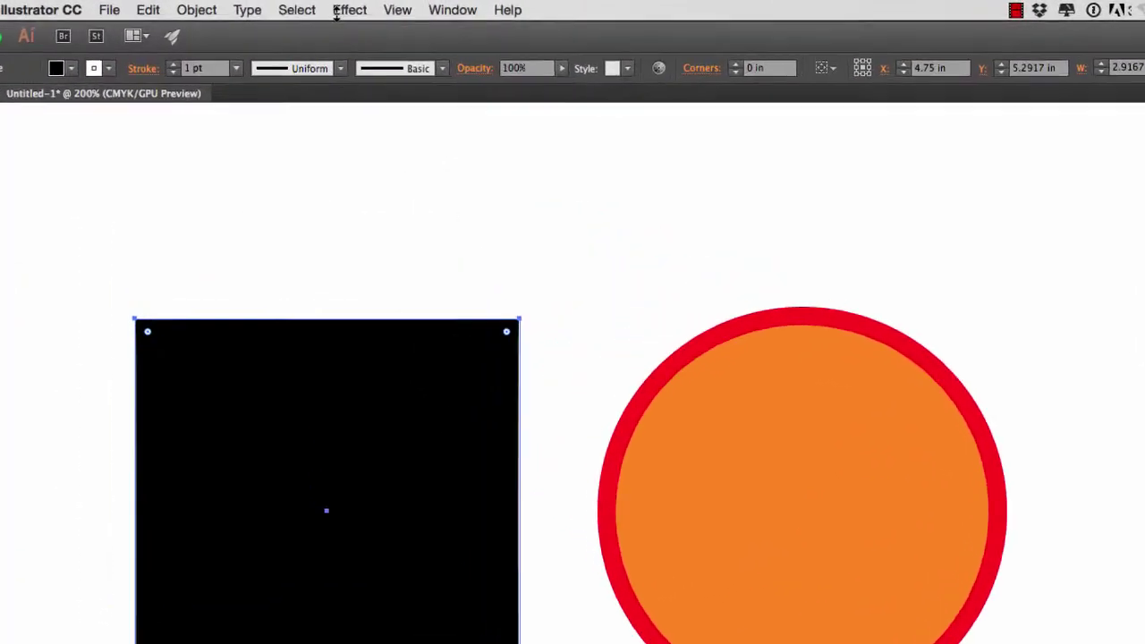
# - Open Effect > 3D > Extrude & Bevel for the square and move the dialog aside
pyautogui.click(338, 10)
pyautogui.moveTo(382, 124)
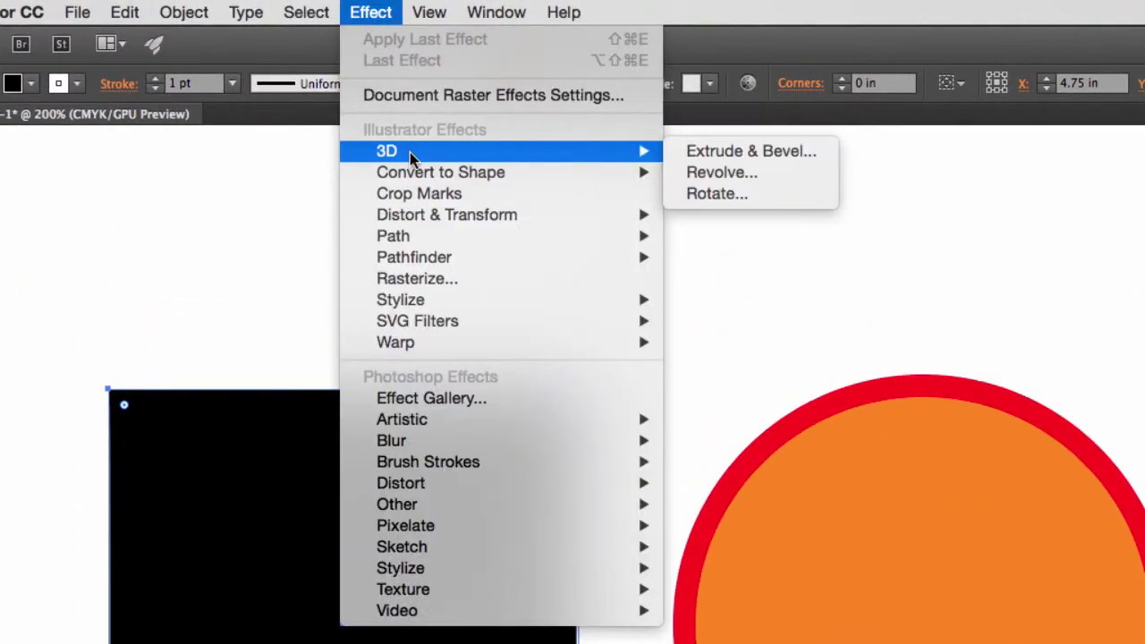
pyautogui.click(789, 152)
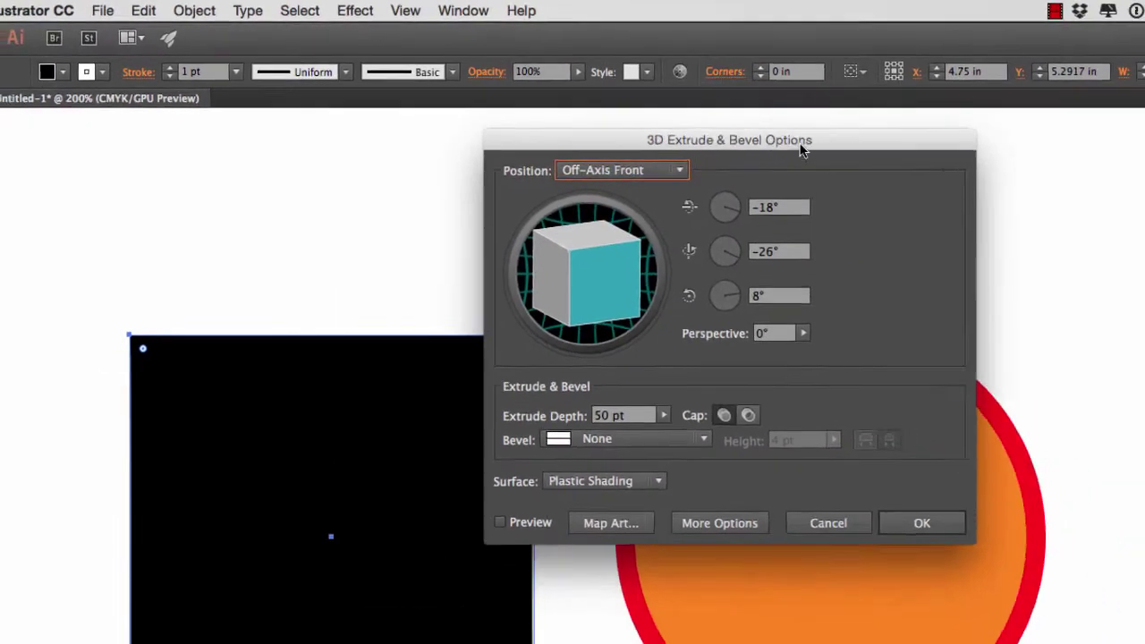
pyautogui.moveTo(802, 150); pyautogui.dragTo(880, 139)
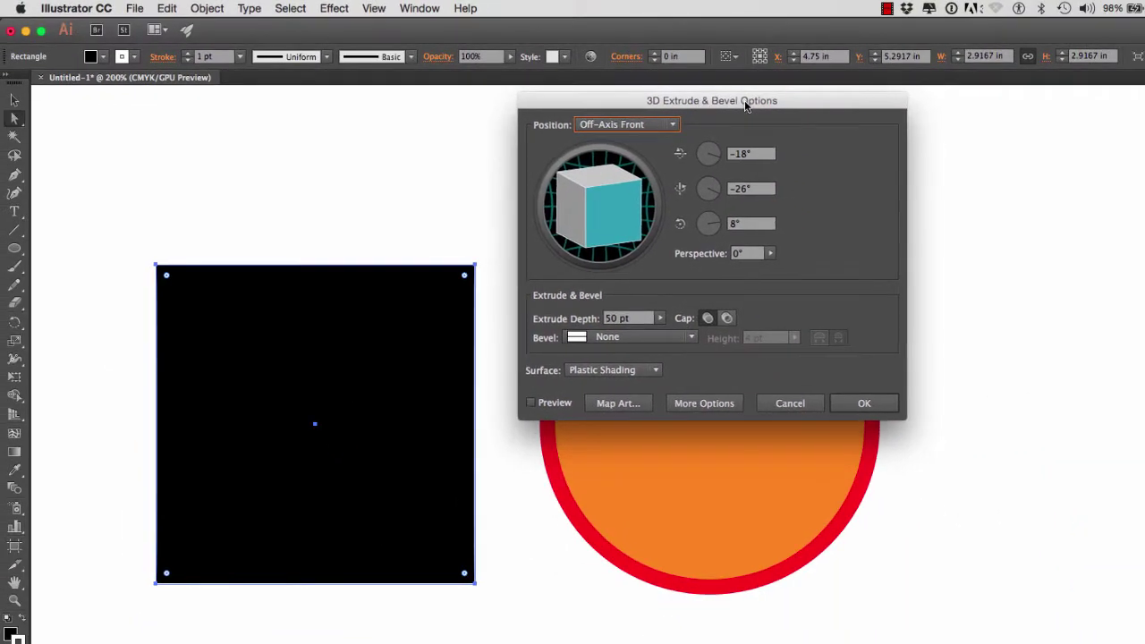
# - Turn on Preview and rotate the square to a custom -25°, -38°, 15°
pyautogui.click(527, 410)
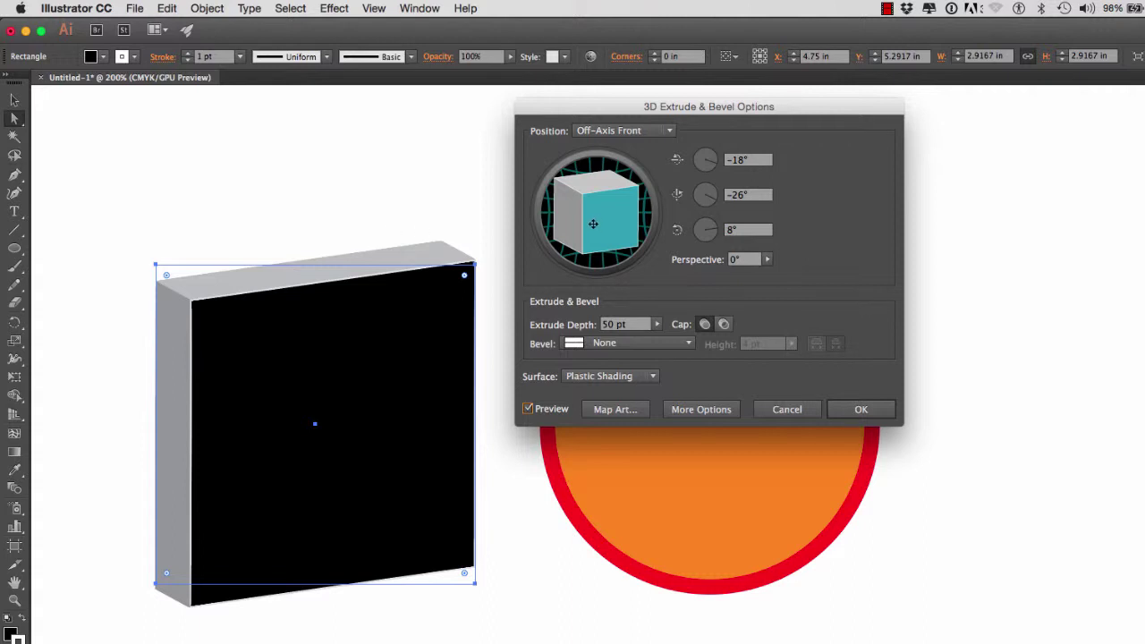
pyautogui.moveTo(591, 223)
pyautogui.mouseDown()
pyautogui.moveTo(565, 225)
pyautogui.moveTo(604, 212)
pyautogui.mouseUp()
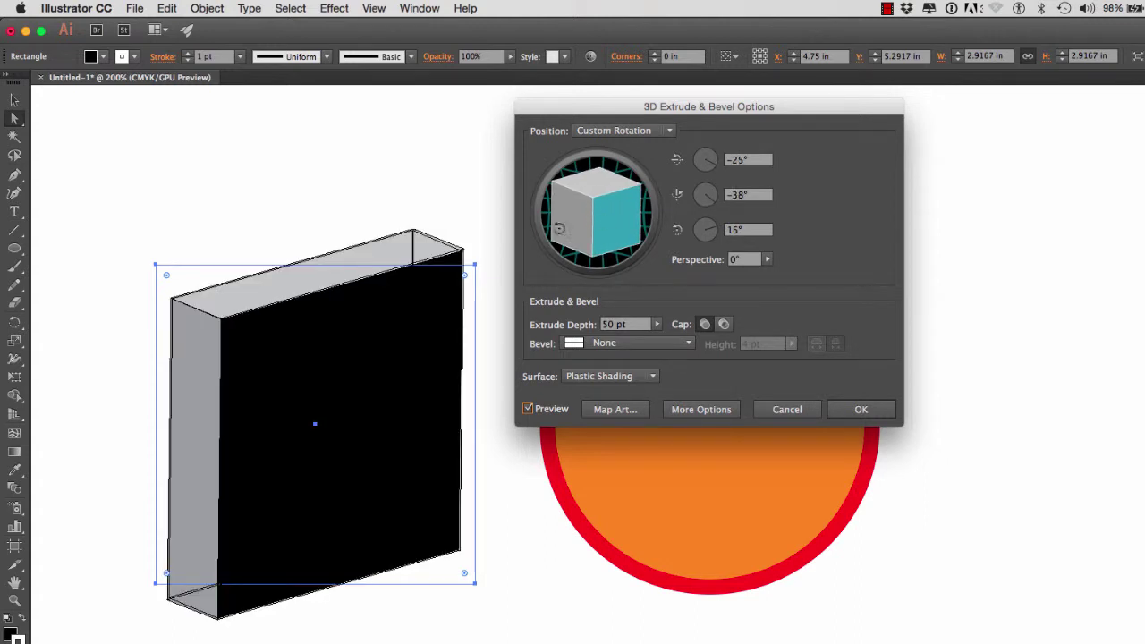
# - Switch the surface to Wireframe, then back to Plastic Shading
pyautogui.click(650, 376)
pyautogui.click(638, 392)
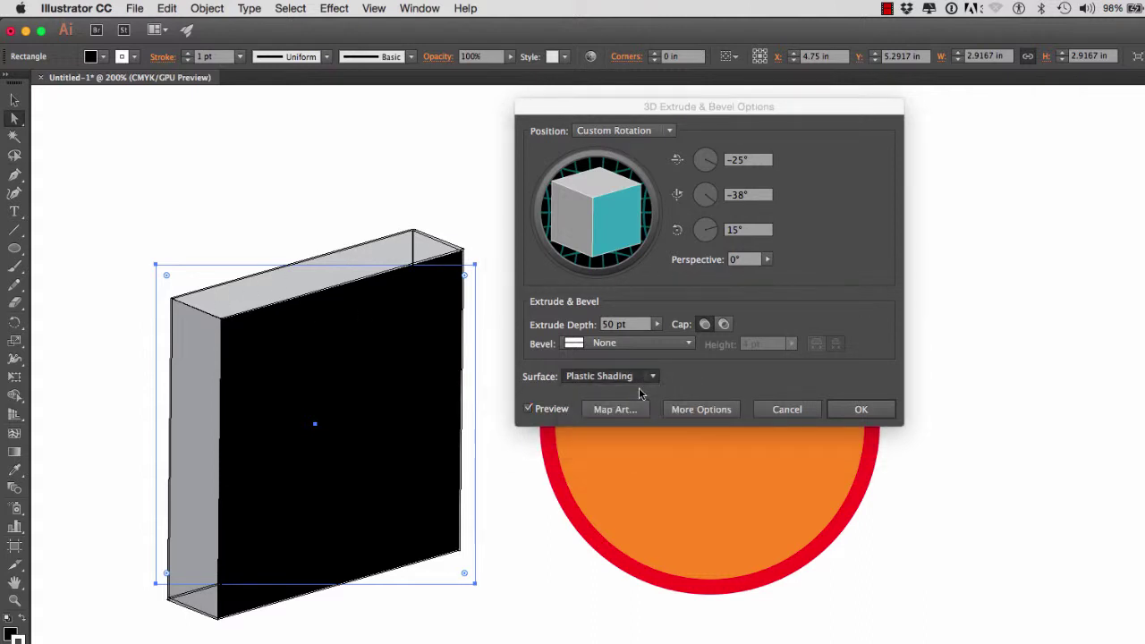
pyautogui.click(644, 377)
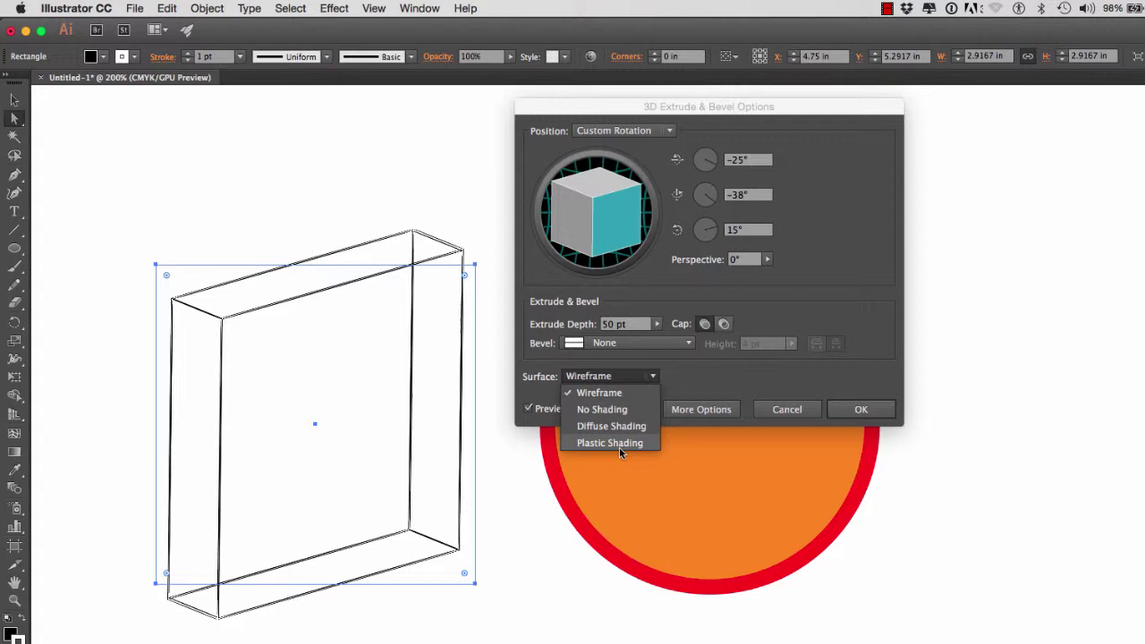
pyautogui.click(620, 444)
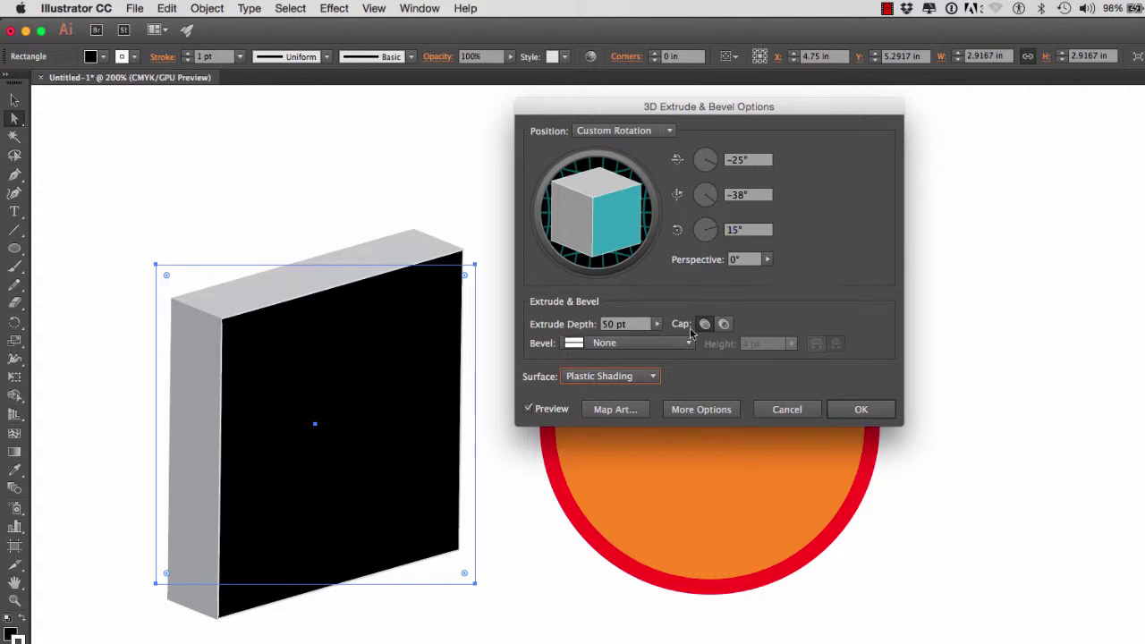
# - Set the extrude depth to 148 pt
pyautogui.click(658, 325)
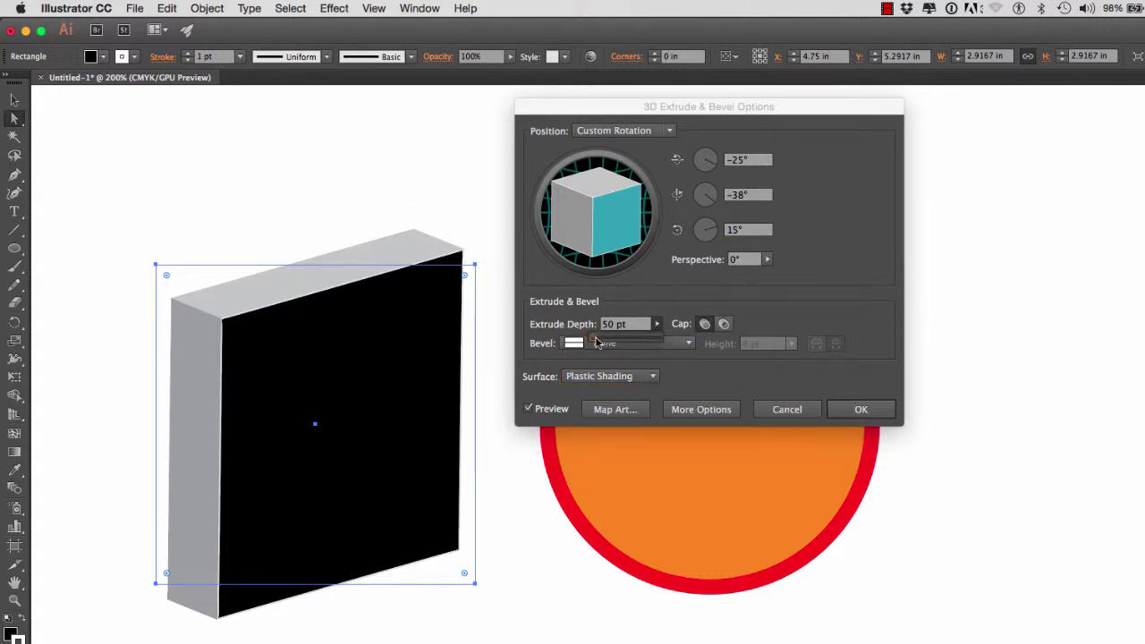
pyautogui.moveTo(594, 341); pyautogui.dragTo(598, 346)
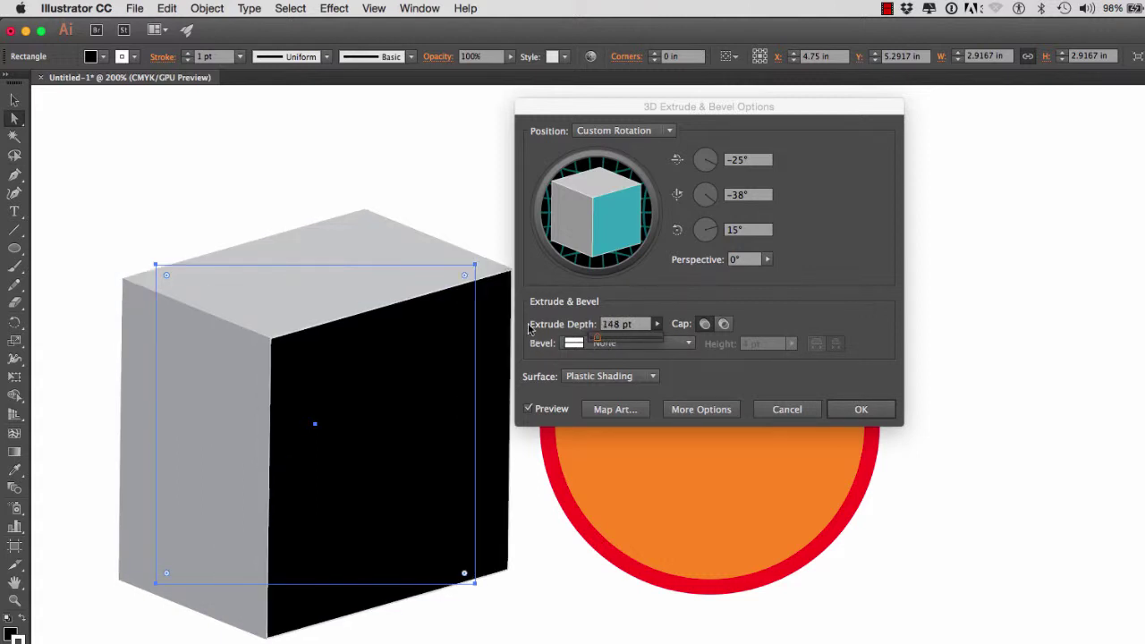
pyautogui.moveTo(597, 340); pyautogui.dragTo(597, 339)
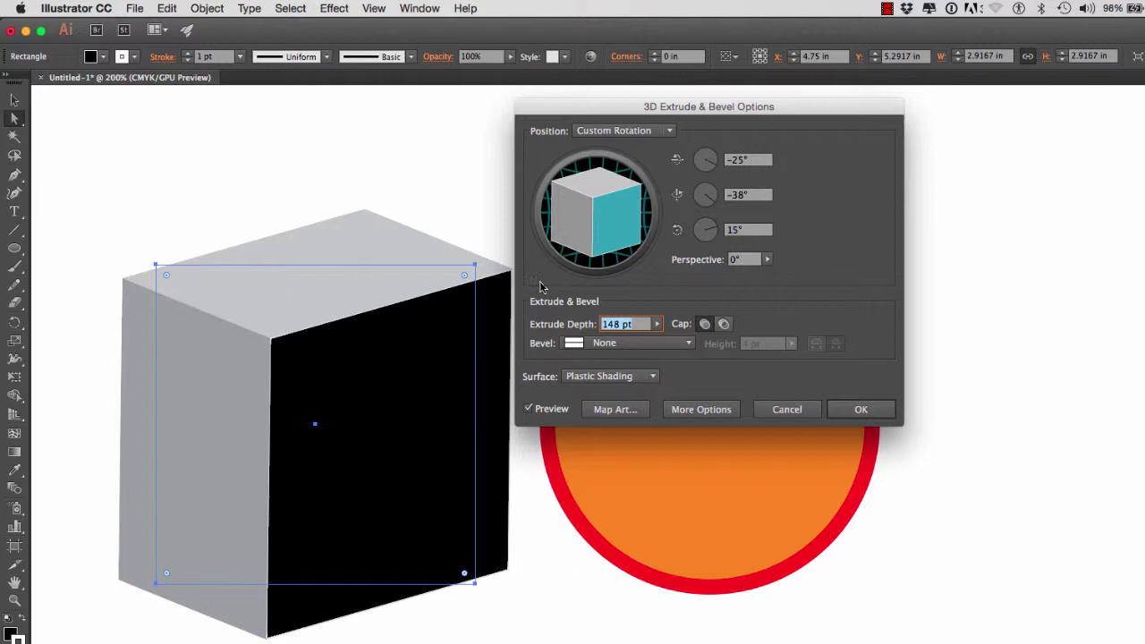
# - Apply the Classic bevel and rotate the box to -55°, -50°, 48°
pyautogui.click(615, 345)
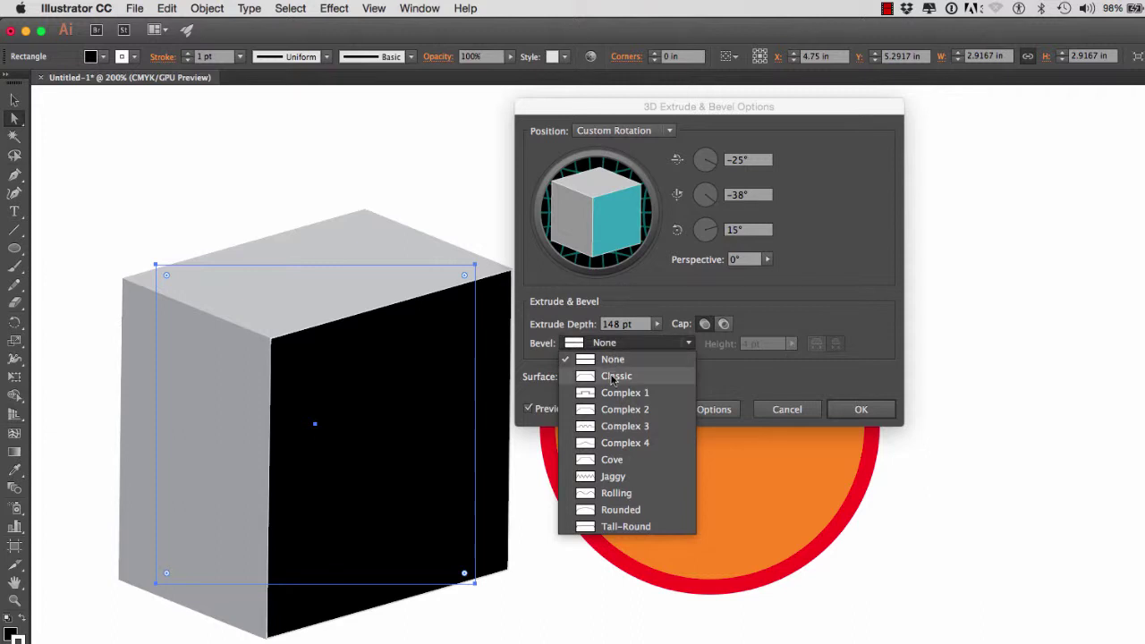
pyautogui.click(614, 376)
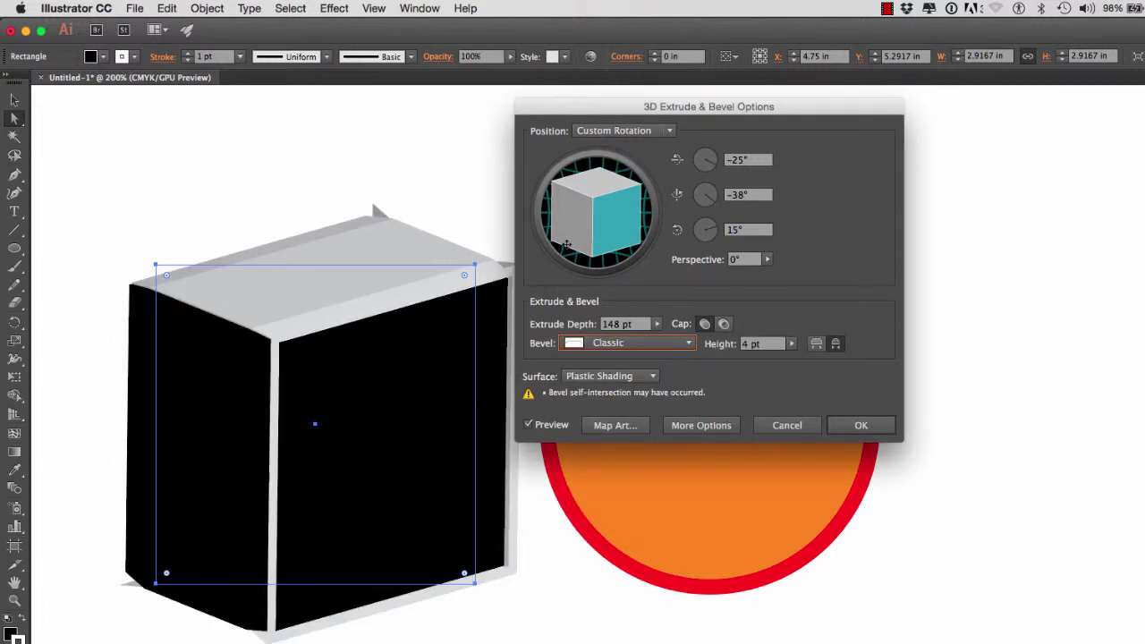
pyautogui.moveTo(566, 244); pyautogui.dragTo(569, 211)
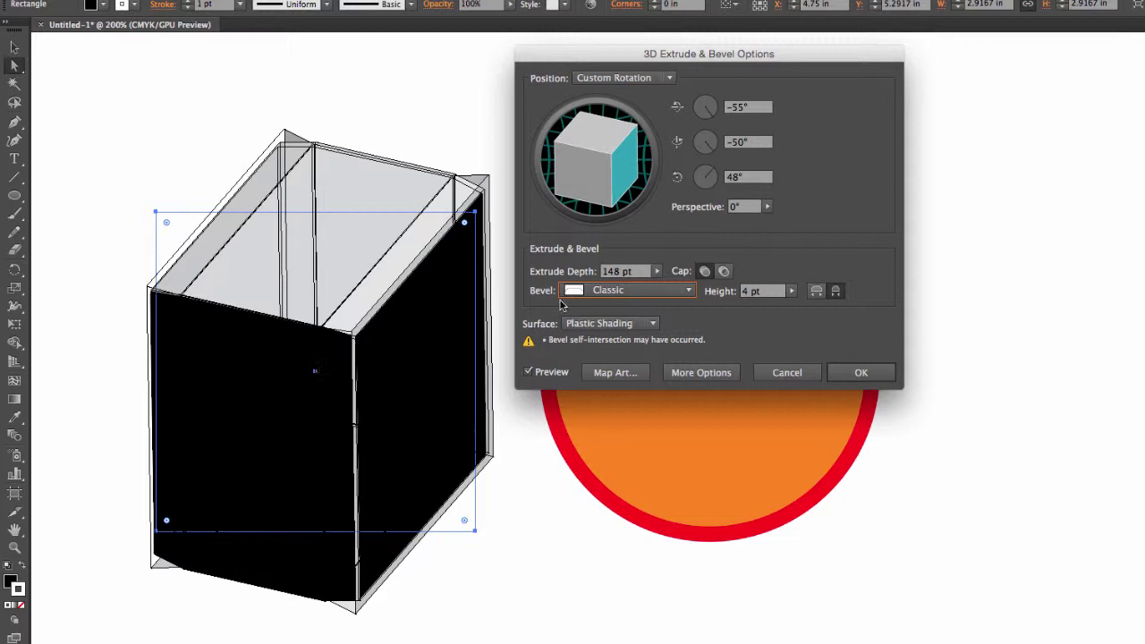
# - Toggle the bevel between Extent In and Extent Out, ending on Extent Out
pyautogui.click(816, 291)
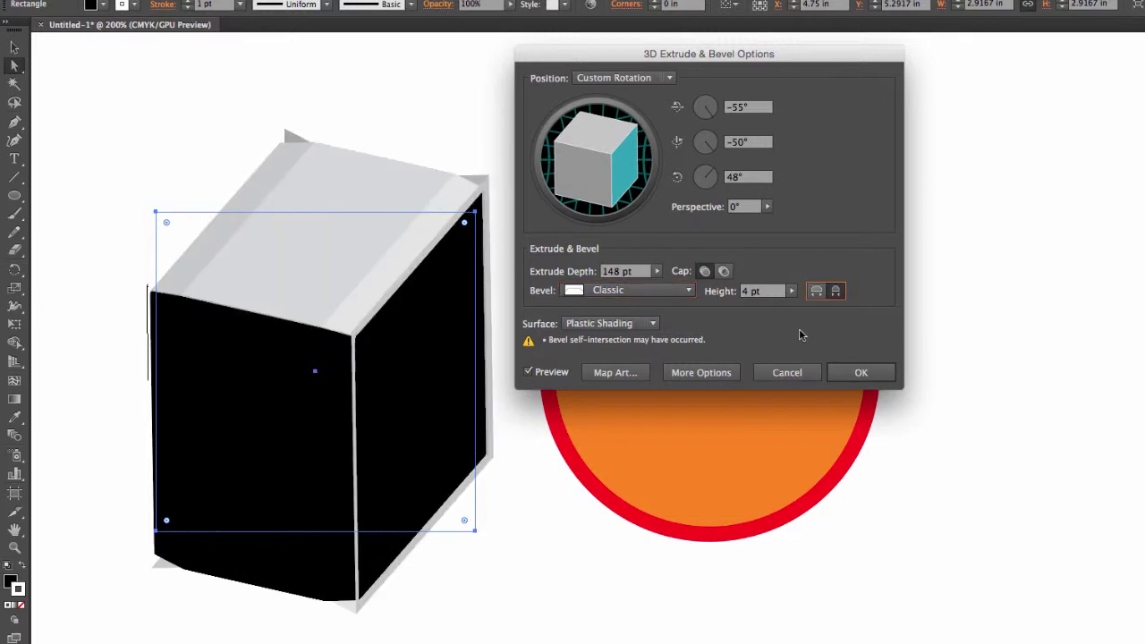
pyautogui.click(816, 292)
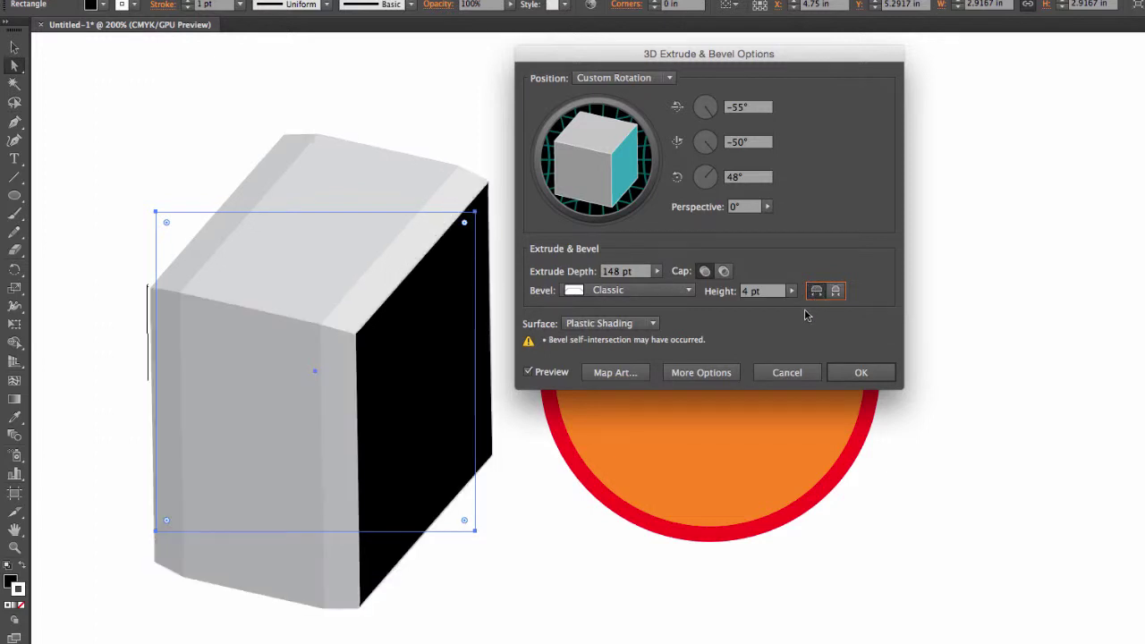
pyautogui.click(836, 292)
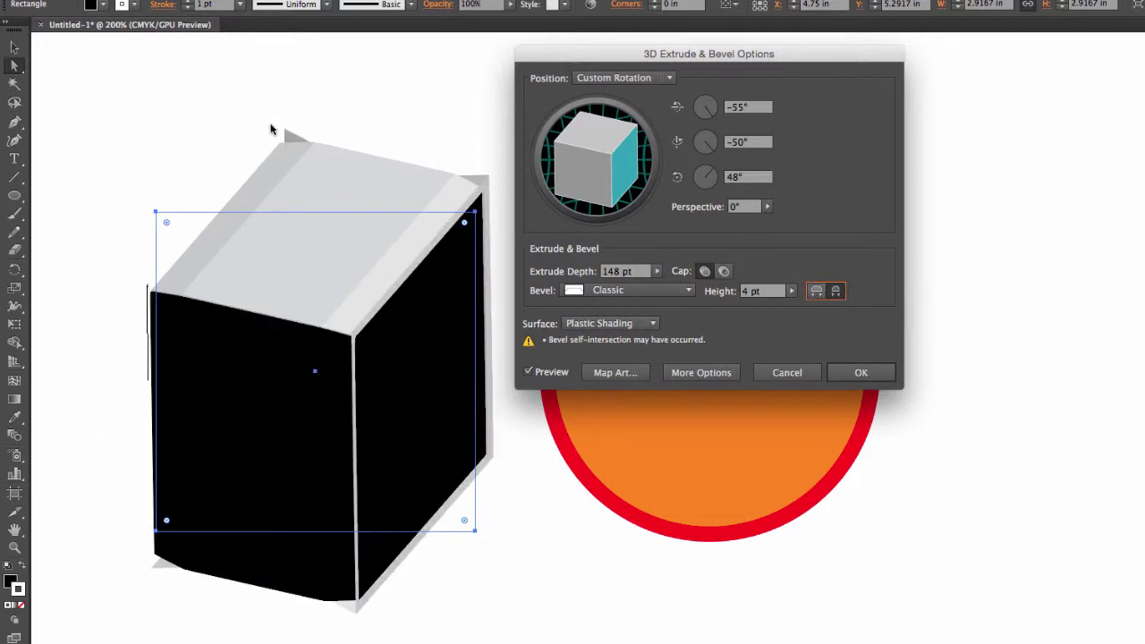
pyautogui.click(817, 291)
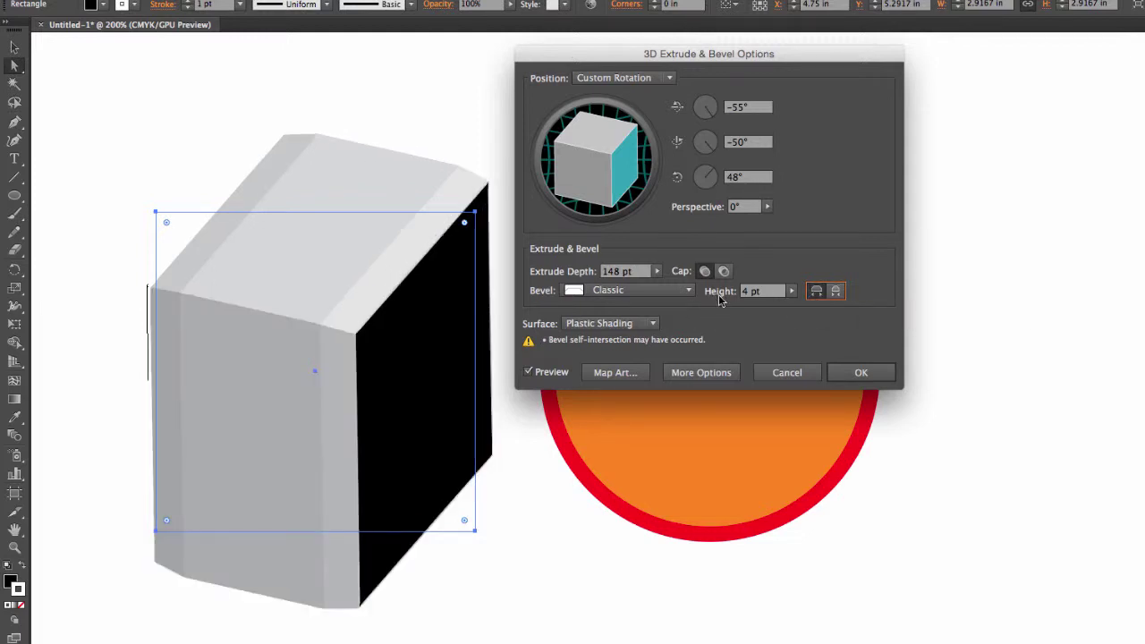
# - Raise the bevel height and rotate the block to -48°, -66°, 46°
pyautogui.click(791, 291)
pyautogui.moveTo(726, 308); pyautogui.dragTo(736, 310)
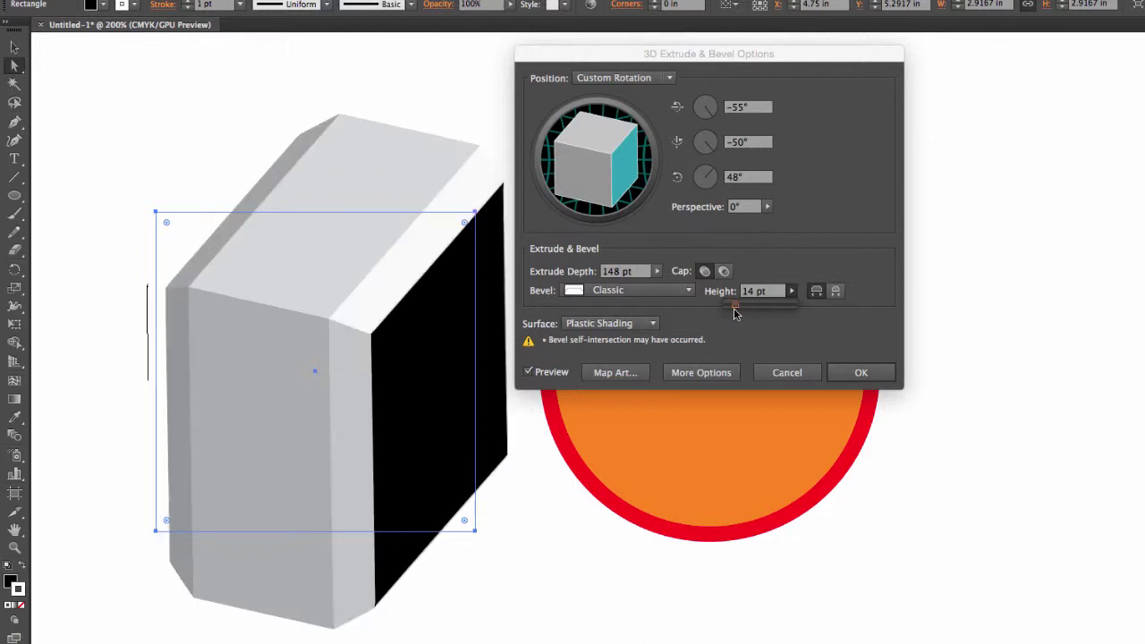
pyautogui.moveTo(574, 166); pyautogui.dragTo(606, 192)
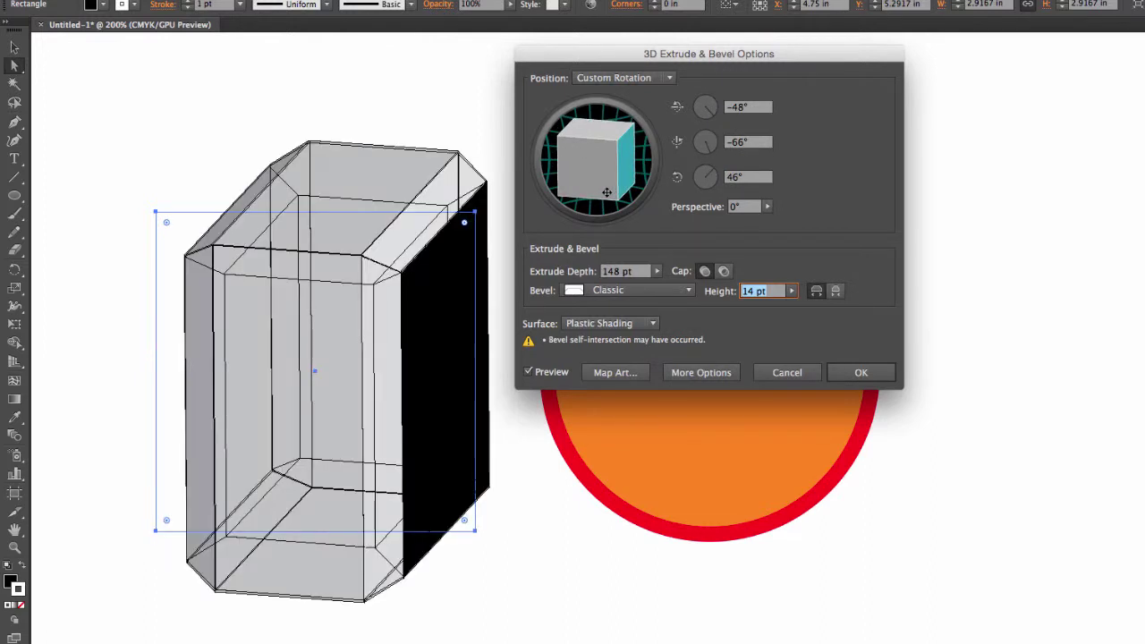
# - Try a 24 pt bevel height, then reduce it to 5 pt
pyautogui.click(791, 291)
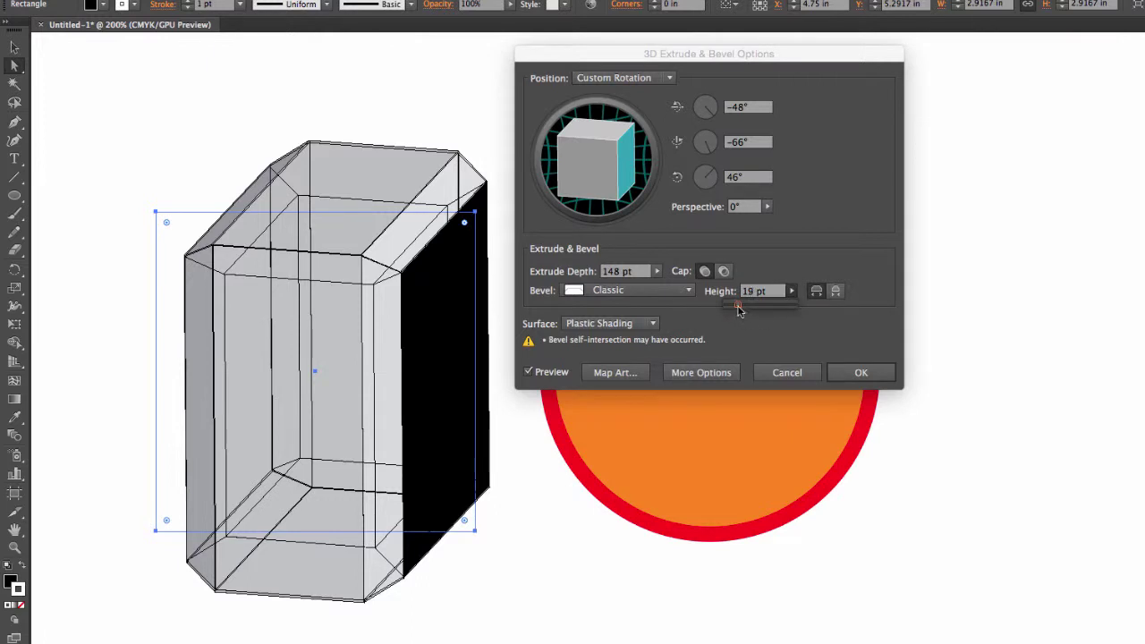
pyautogui.moveTo(742, 311); pyautogui.dragTo(742, 312)
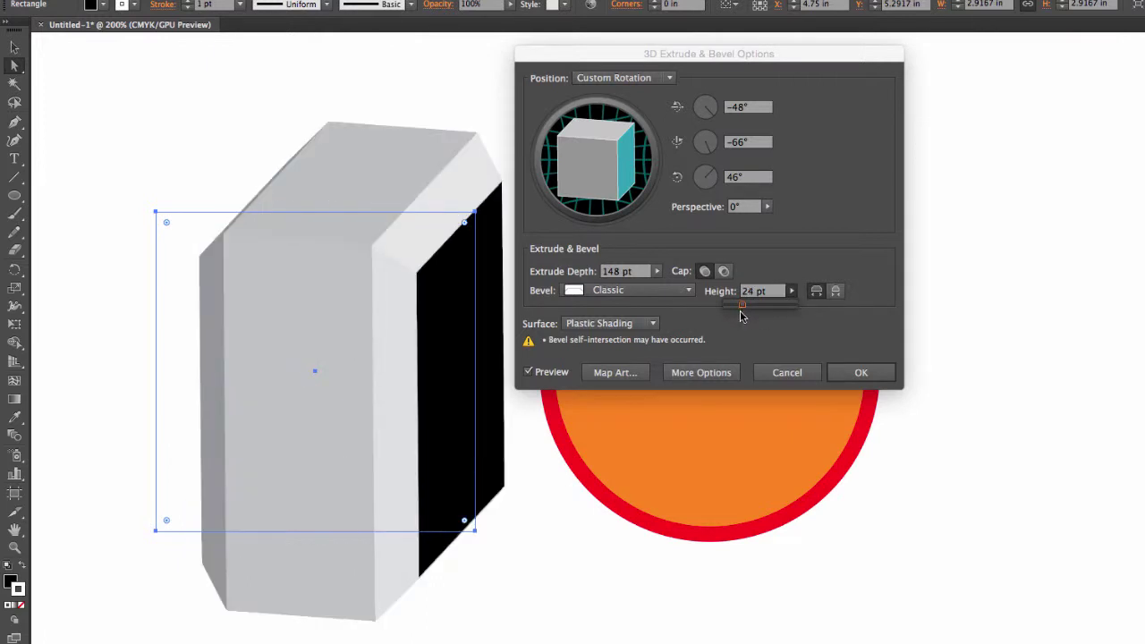
pyautogui.click(732, 311)
pyautogui.click(791, 291)
pyautogui.moveTo(742, 308); pyautogui.dragTo(726, 323)
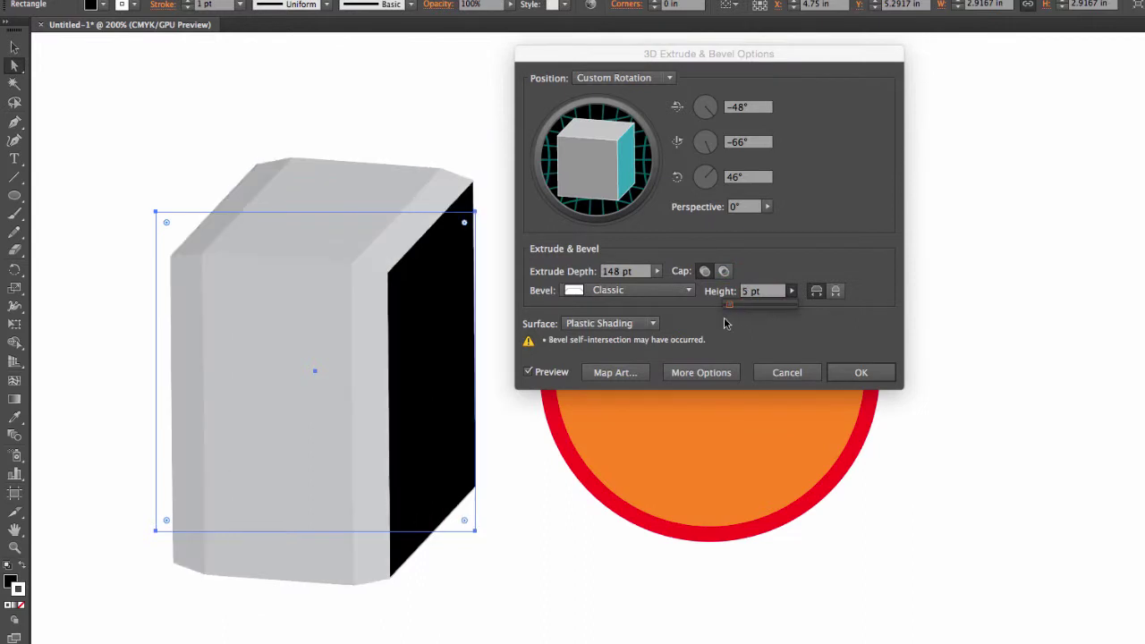
# - Apply the Complex 1 bevel and rotate the block to a new angle
pyautogui.click(666, 291)
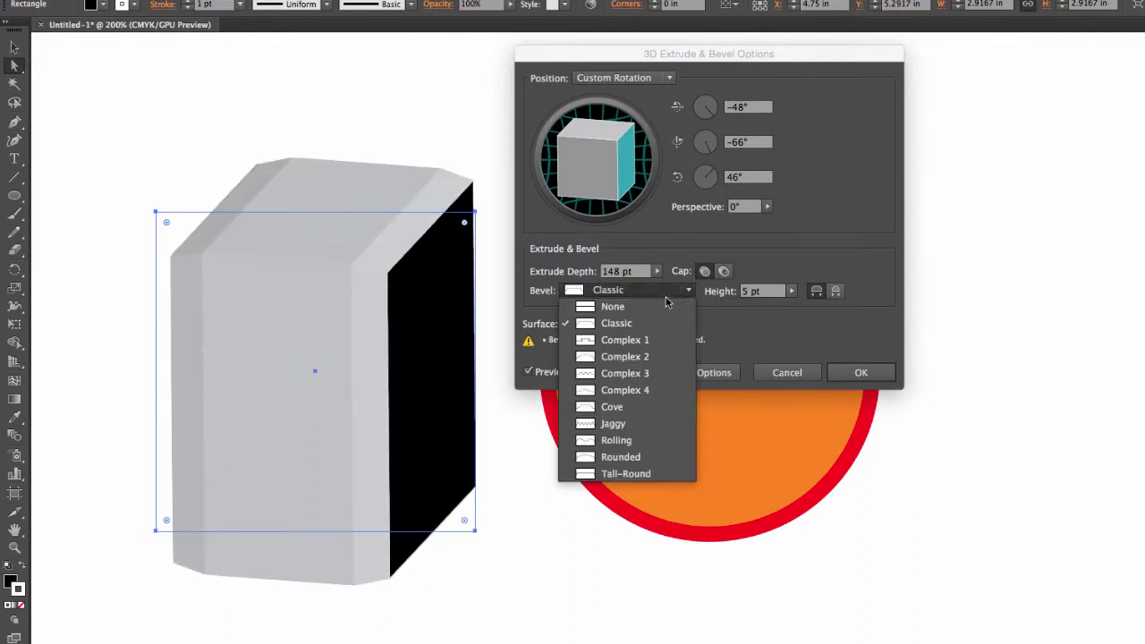
pyautogui.click(624, 340)
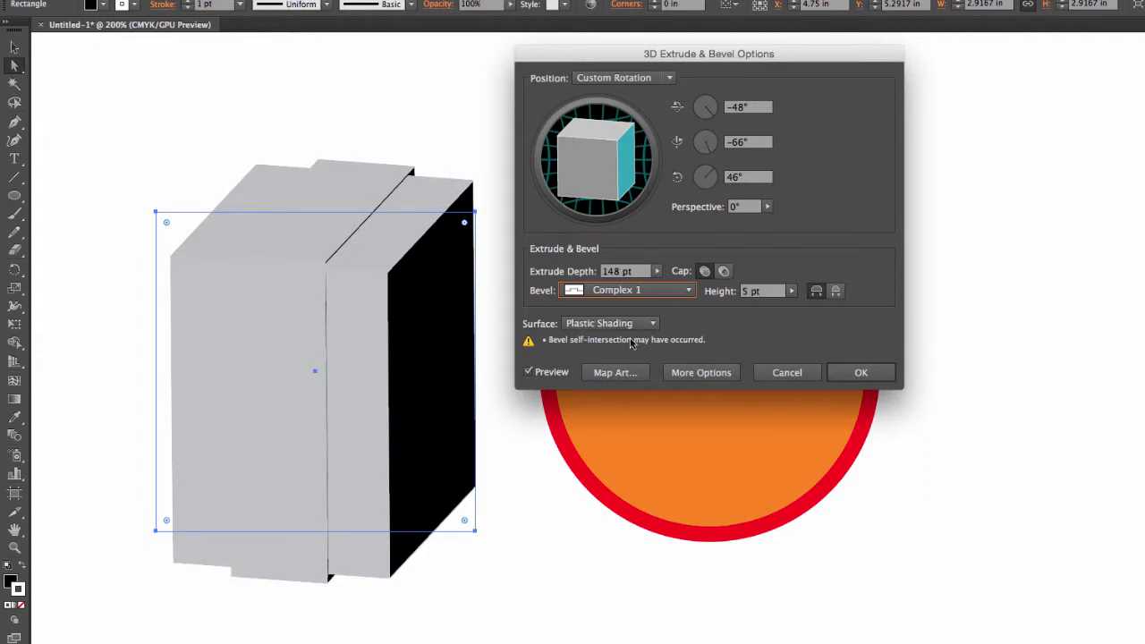
pyautogui.moveTo(609, 183); pyautogui.dragTo(595, 177)
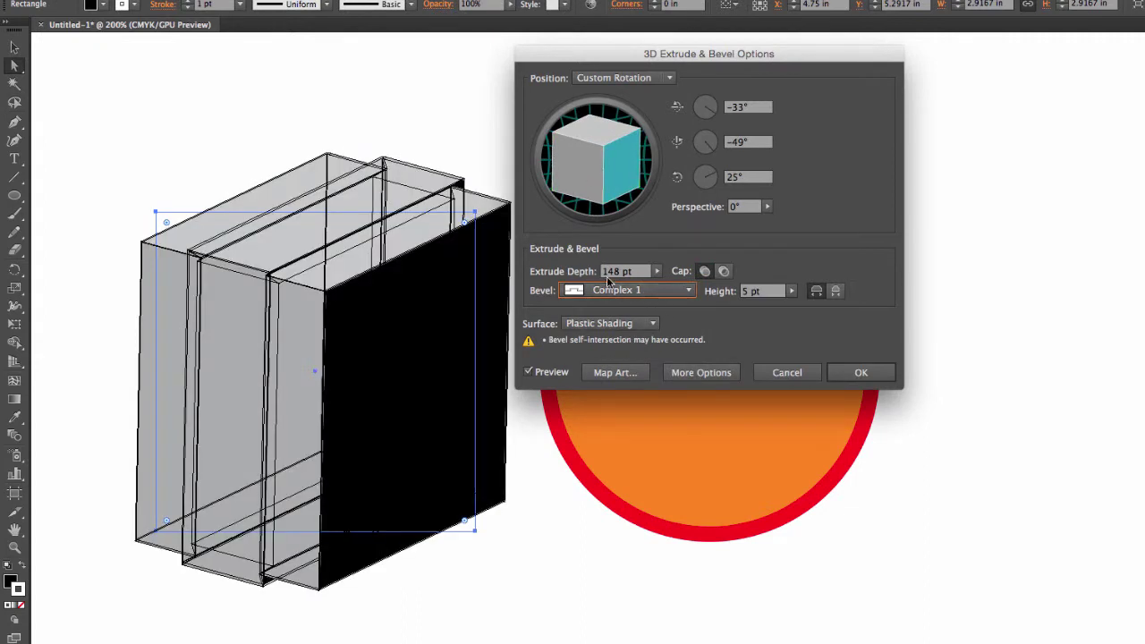
pyautogui.moveTo(619, 192); pyautogui.dragTo(611, 199)
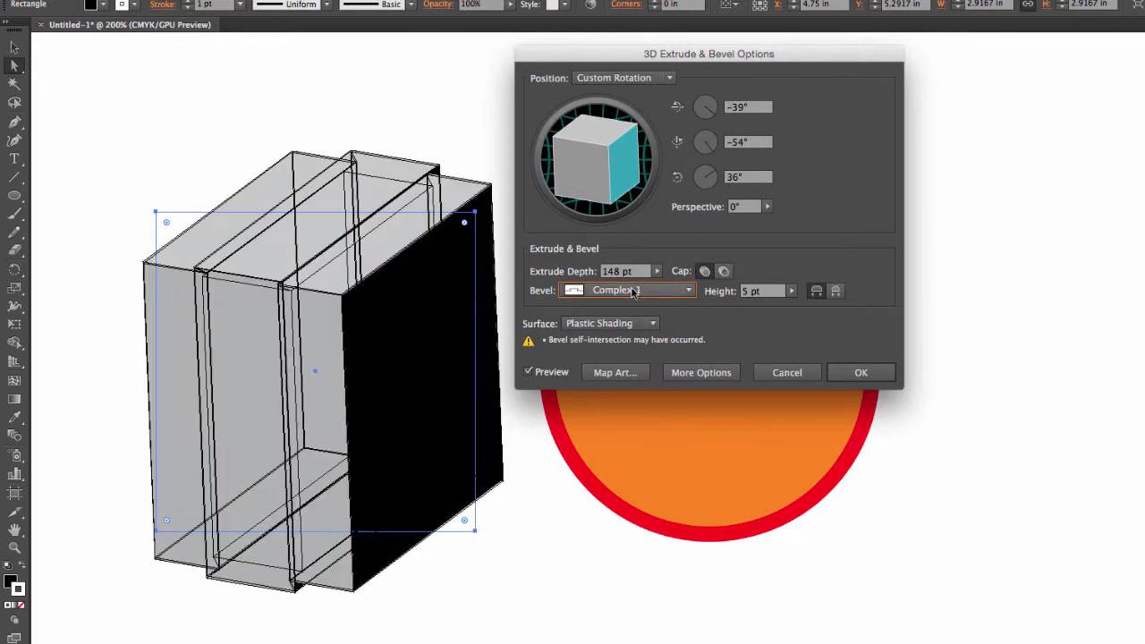
# - Try the Complex 2 and Complex 3 bevels and turn the block to about -33°, -55°, 29°
pyautogui.click(631, 290)
pyautogui.click(624, 358)
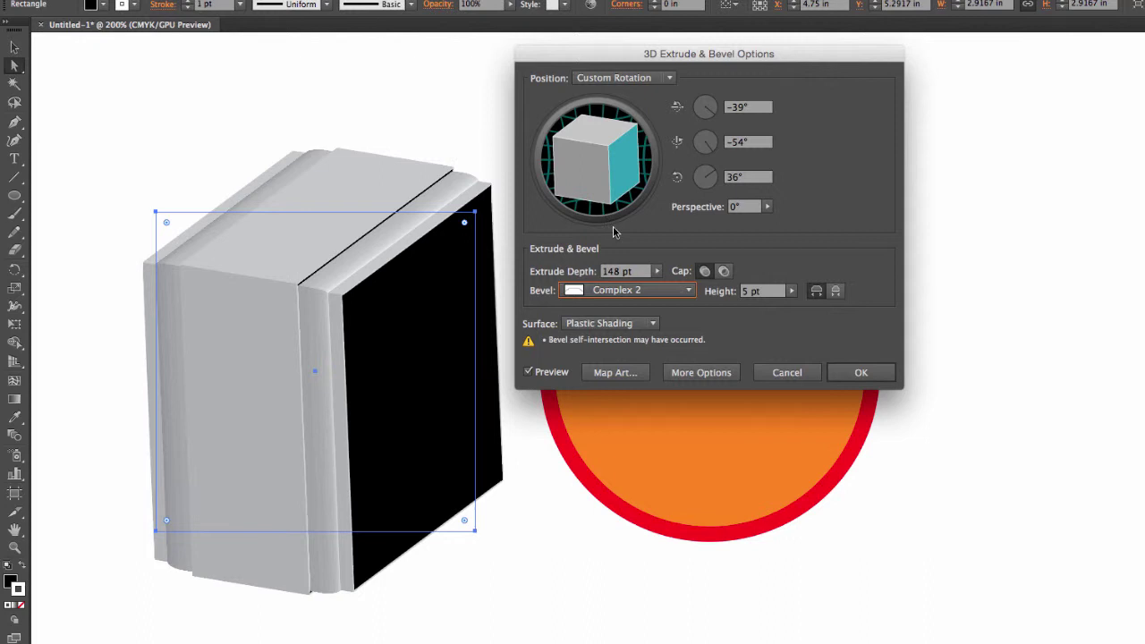
pyautogui.click(618, 295)
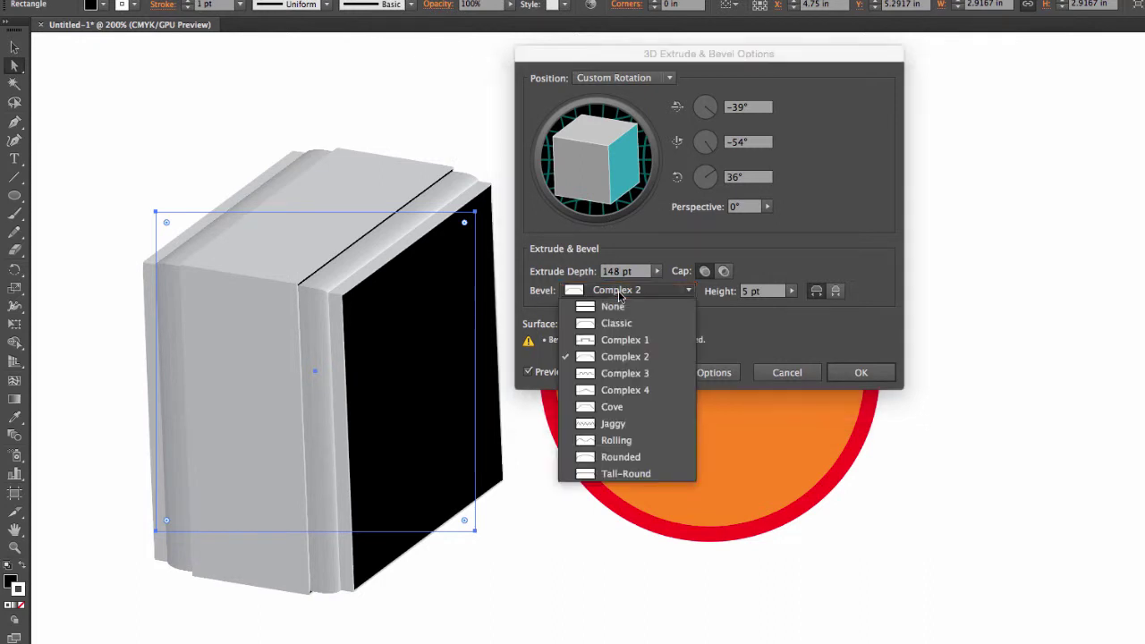
pyautogui.click(611, 374)
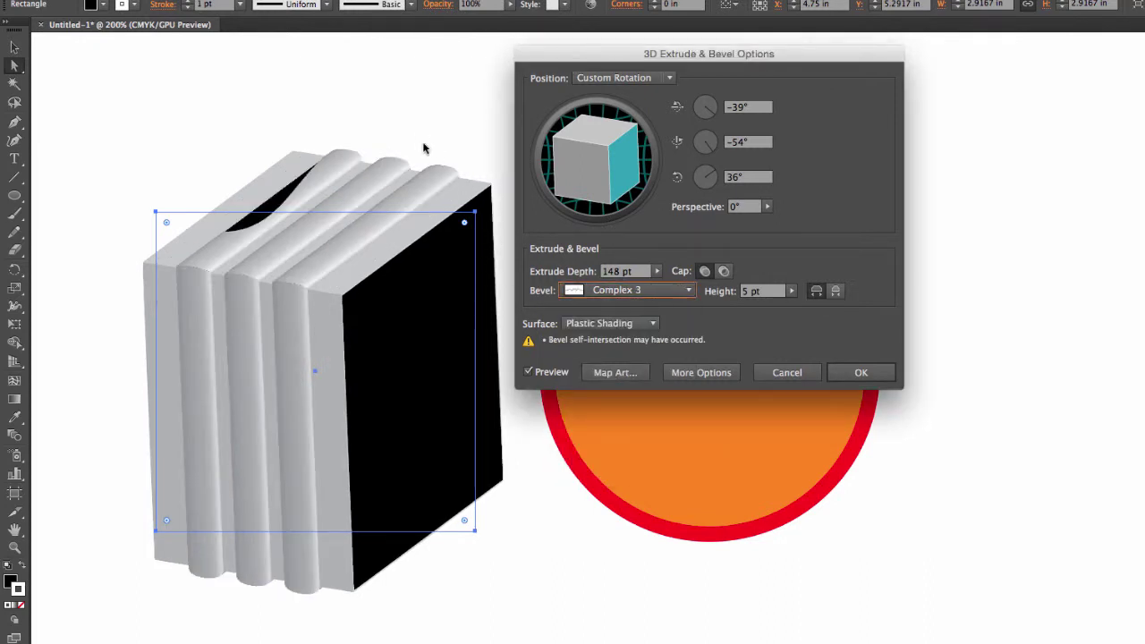
pyautogui.moveTo(569, 154); pyautogui.dragTo(582, 143)
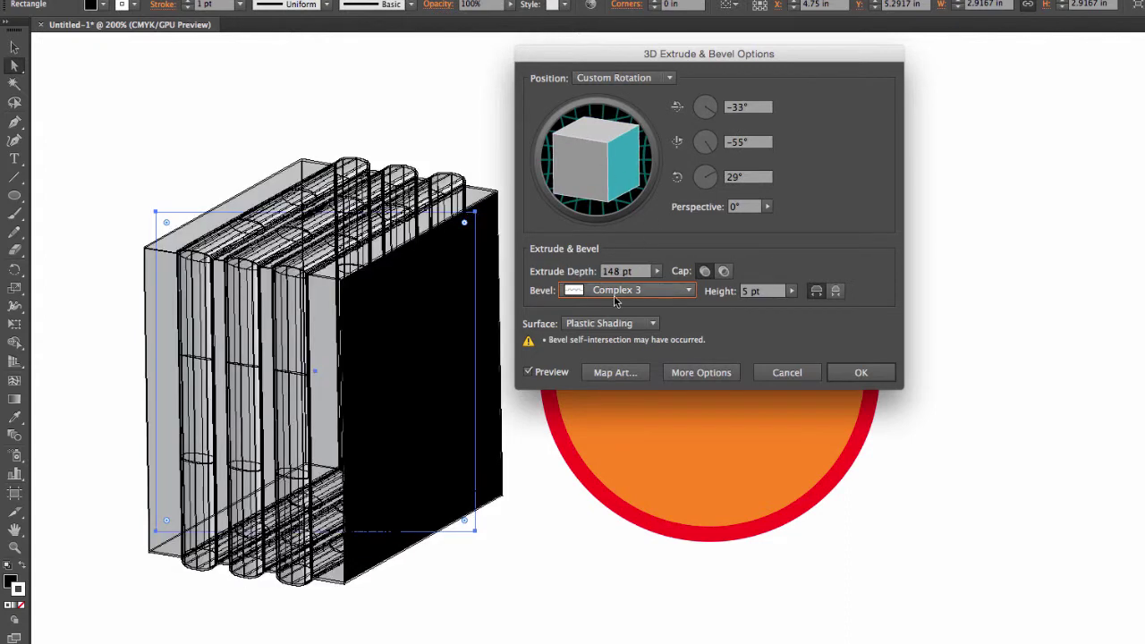
# - Preview the Complex 4, Cove, Jaggy and Rolling bevel presets
pyautogui.click(620, 292)
pyautogui.click(620, 392)
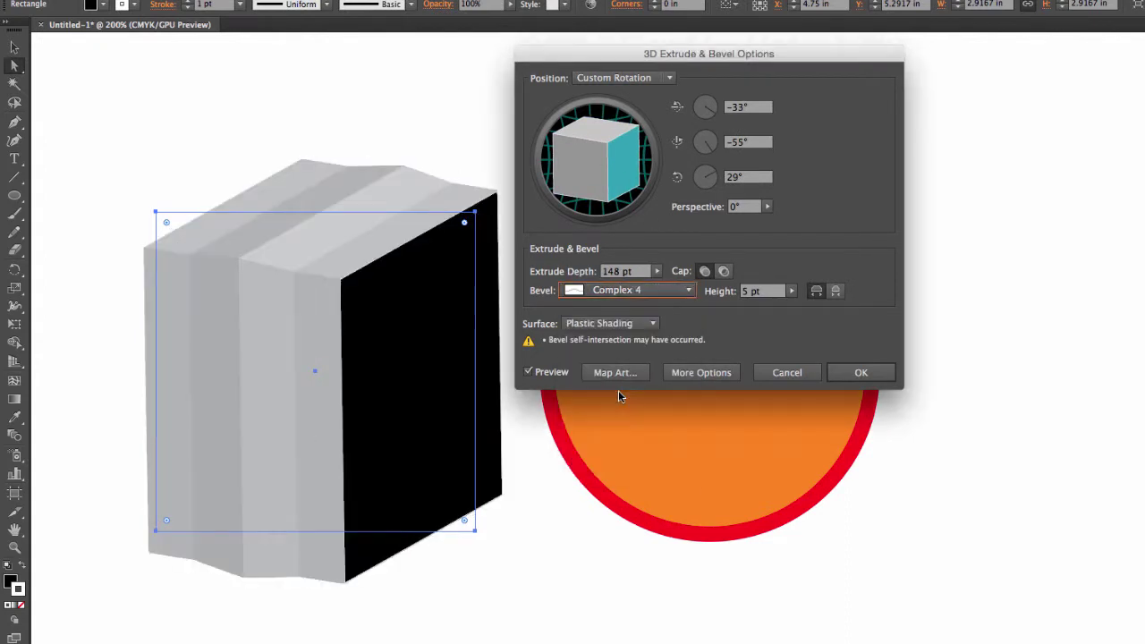
pyautogui.click(616, 288)
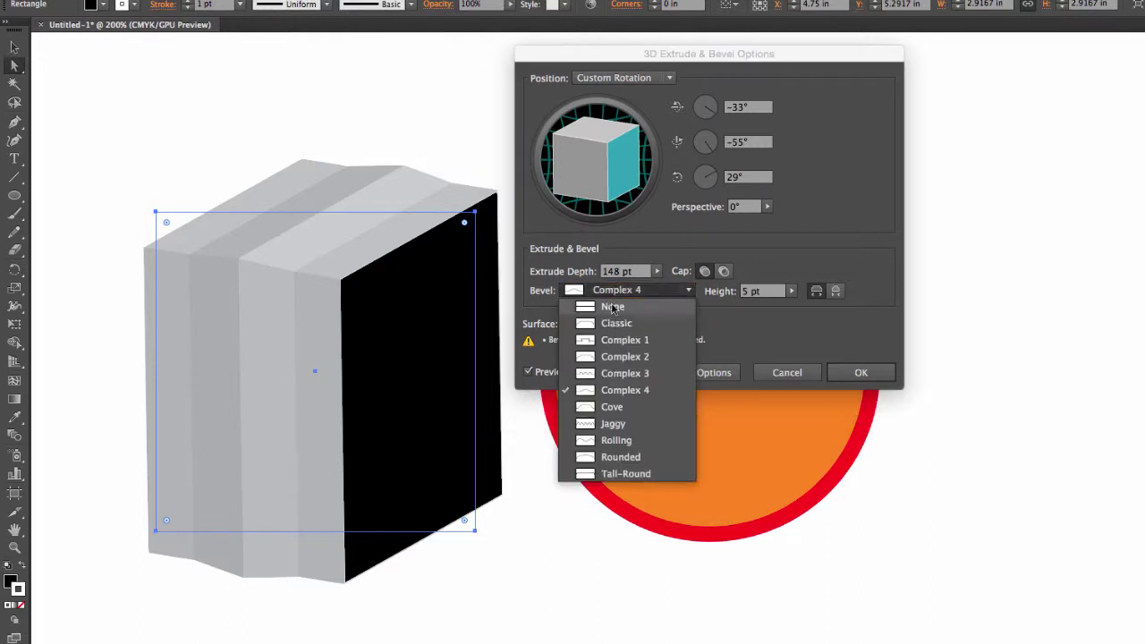
pyautogui.click(612, 407)
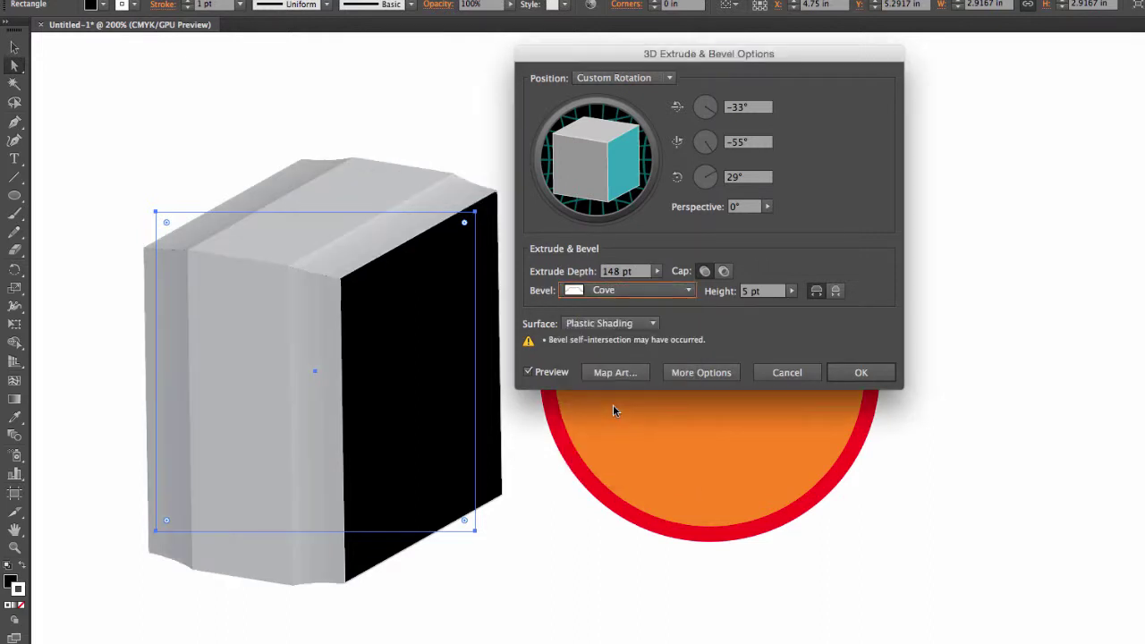
pyautogui.click(627, 295)
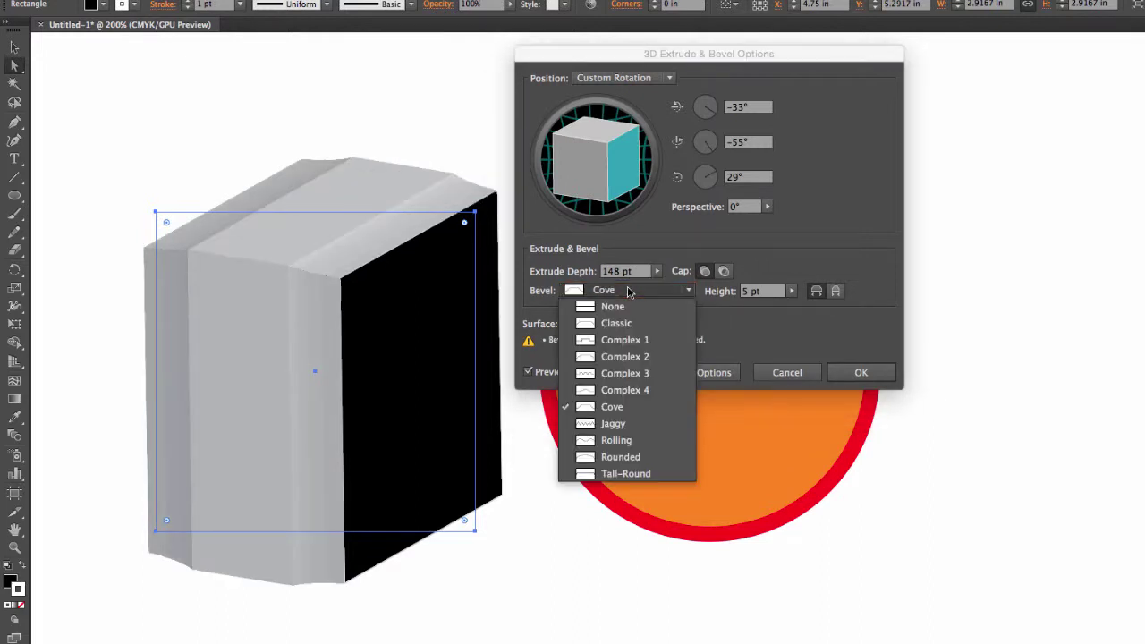
pyautogui.click(611, 424)
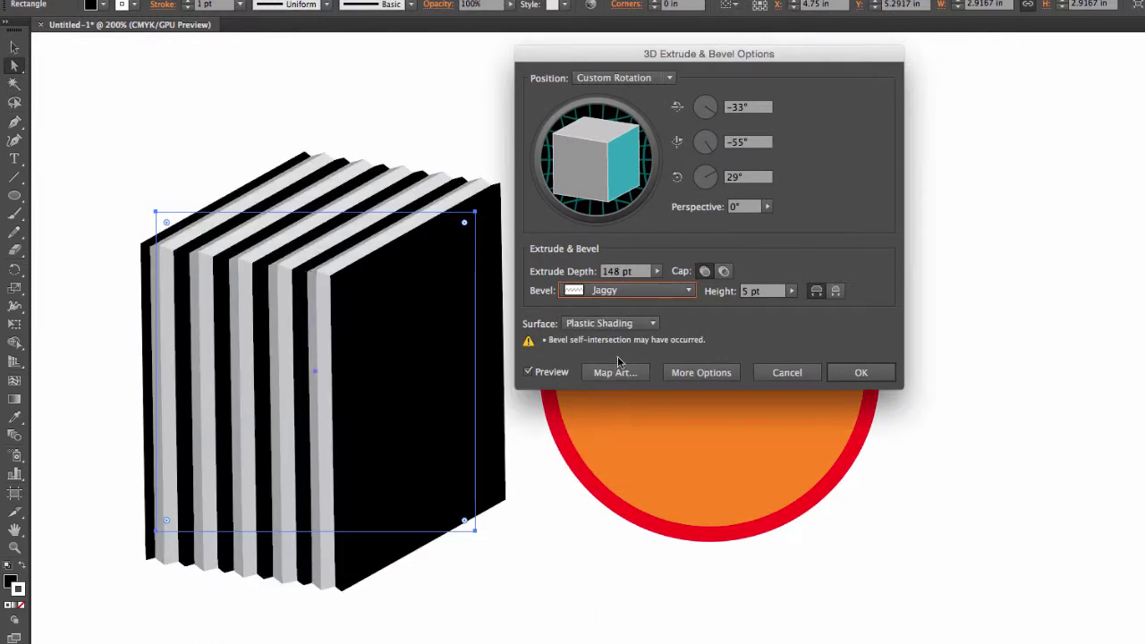
pyautogui.click(631, 295)
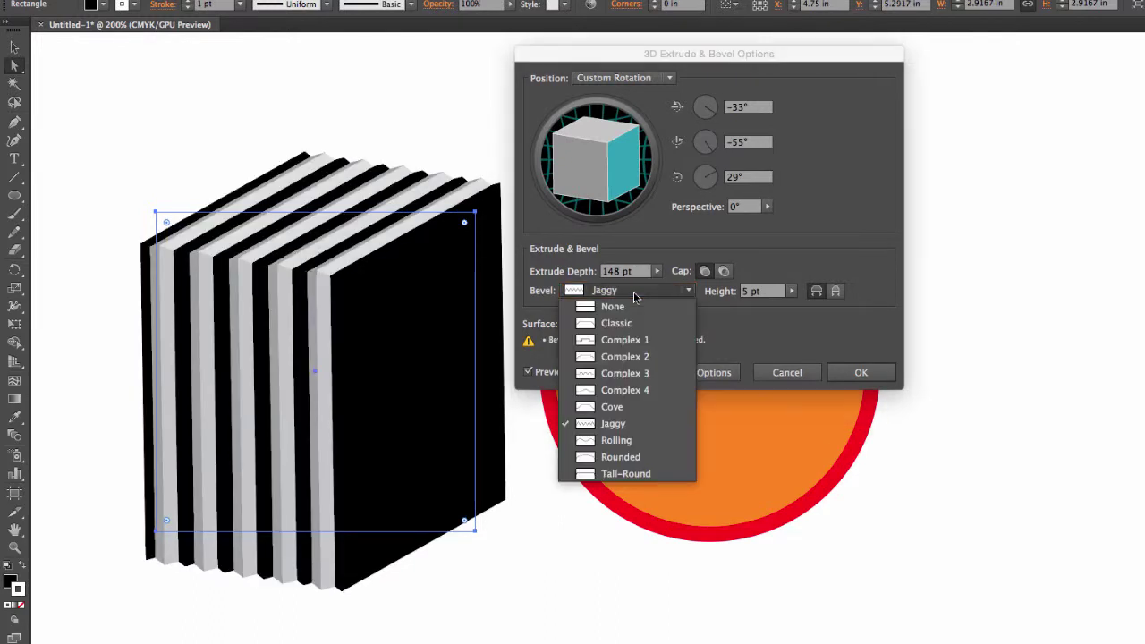
pyautogui.click(613, 438)
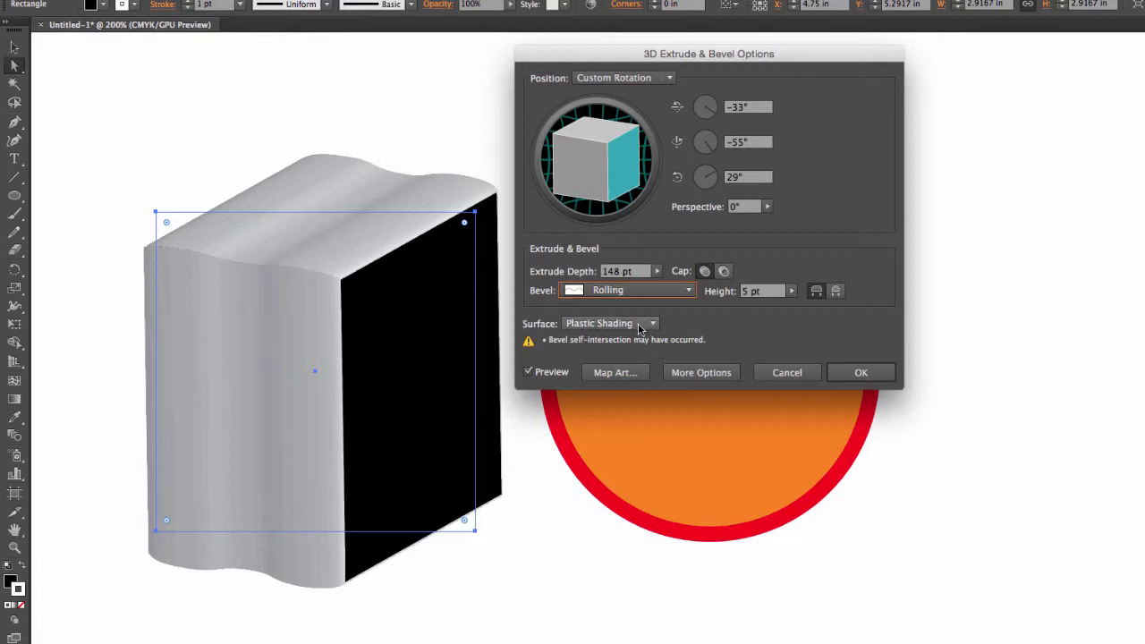
# - Try the Rounded bevel, then settle on Tall-Round
pyautogui.click(607, 296)
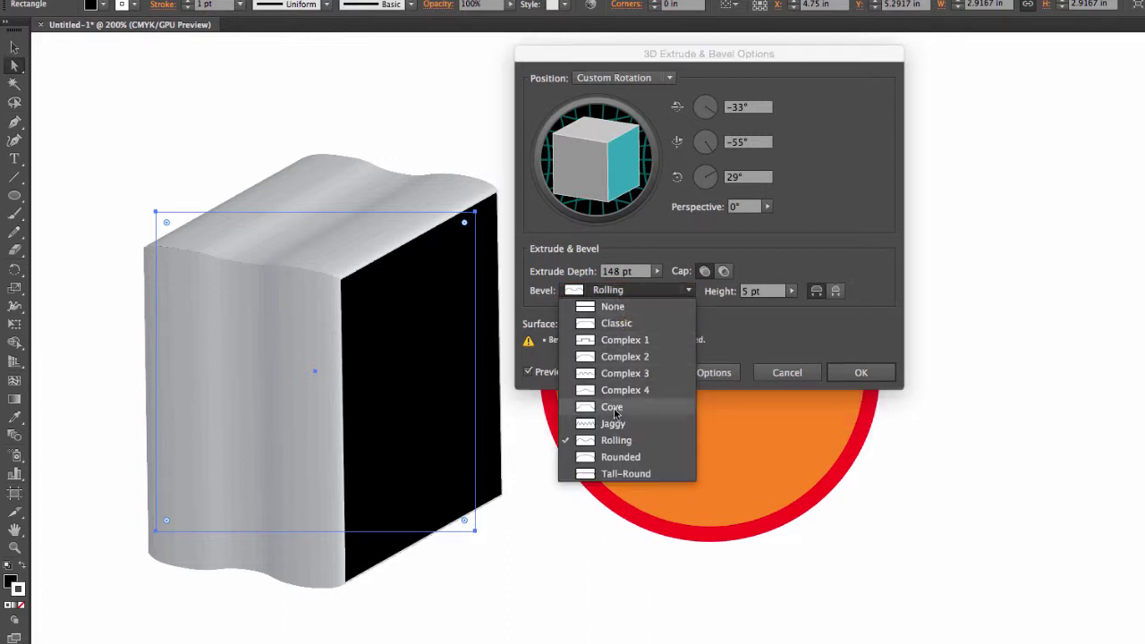
pyautogui.click(608, 458)
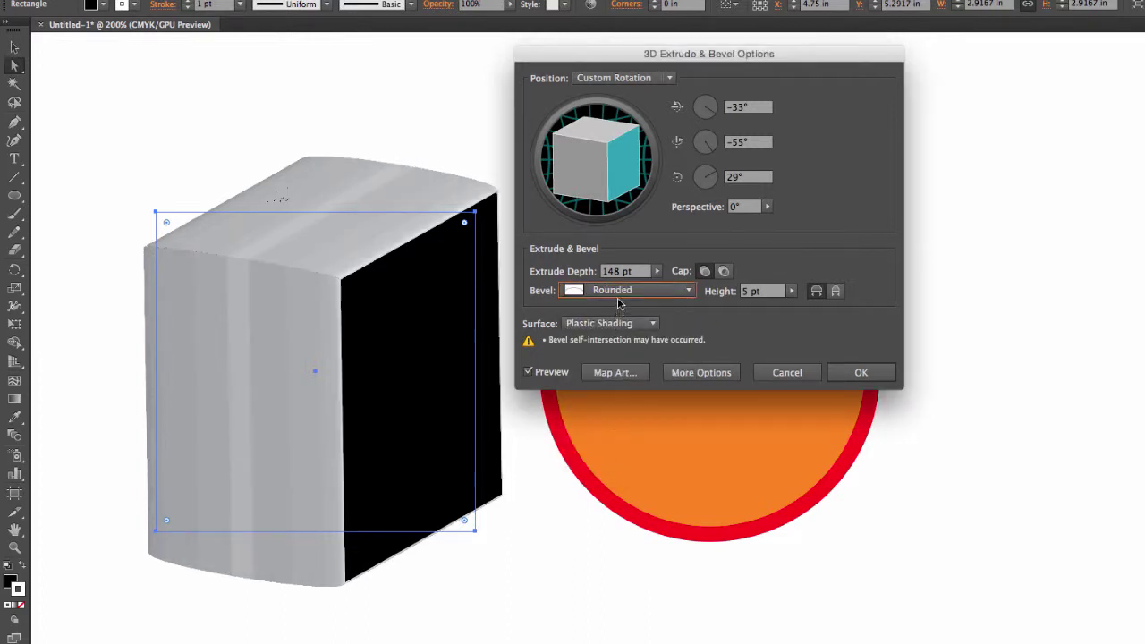
pyautogui.click(620, 292)
pyautogui.click(617, 473)
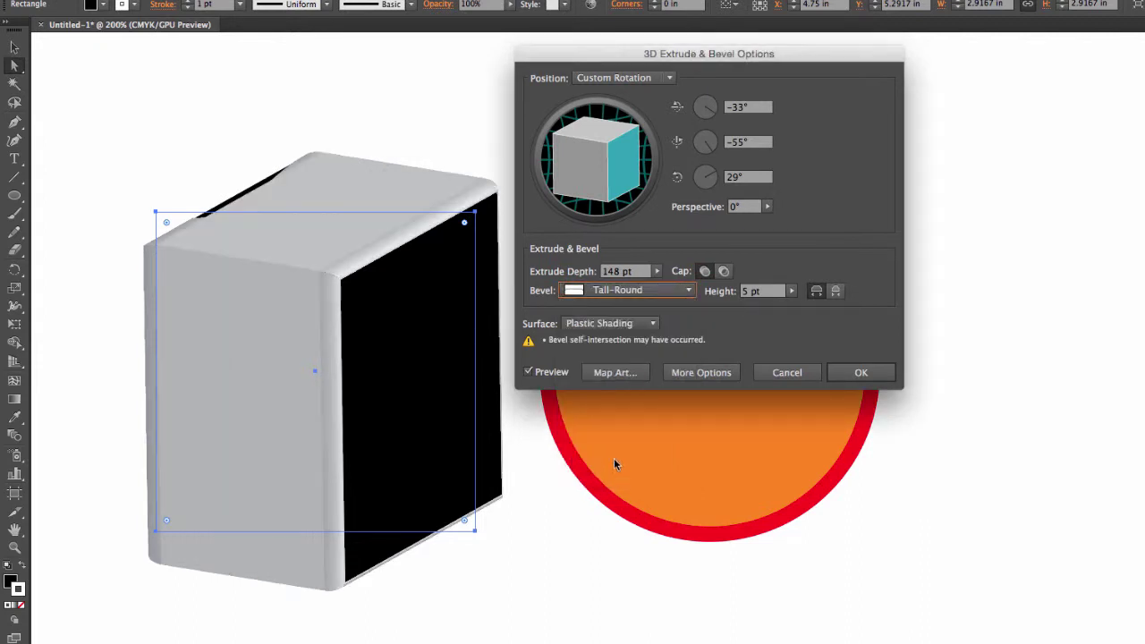
# - Switch the surface to Wireframe, then back to Plastic Shading
pyautogui.click(608, 323)
pyautogui.click(611, 335)
pyautogui.click(613, 324)
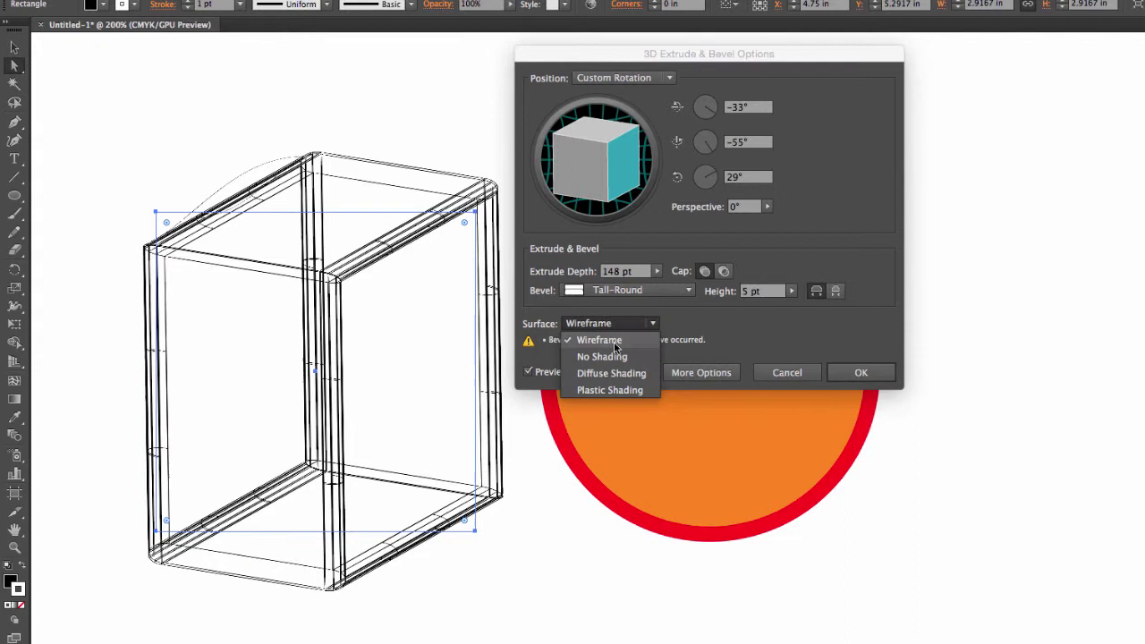
pyautogui.click(612, 388)
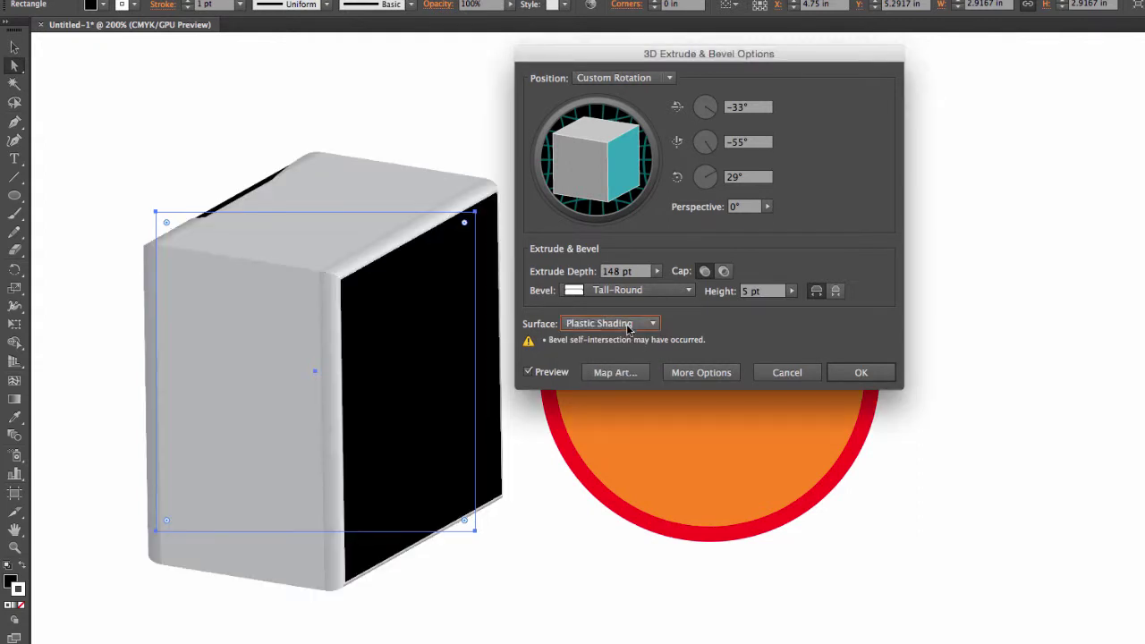
pyautogui.click(614, 377)
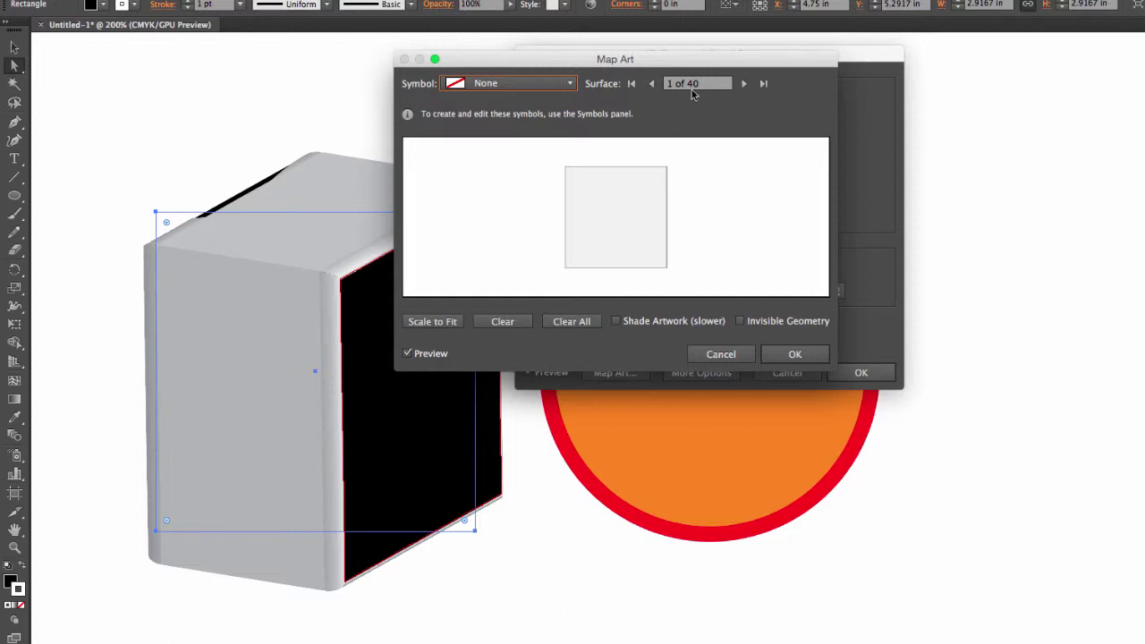
# - Cycle Map Art back to surface 1 of 40 and map the Gerbera symbol onto it
pyautogui.moveTo(733, 56); pyautogui.dragTo(817, 53)
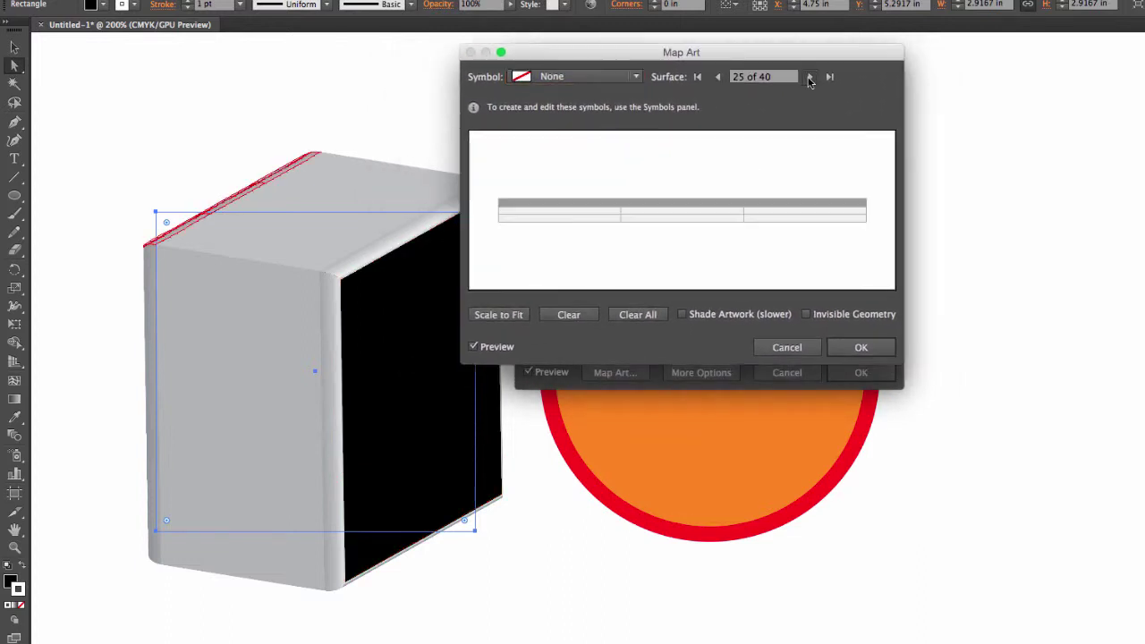
pyautogui.click(810, 77)
pyautogui.click(809, 77)
pyautogui.click(809, 77)
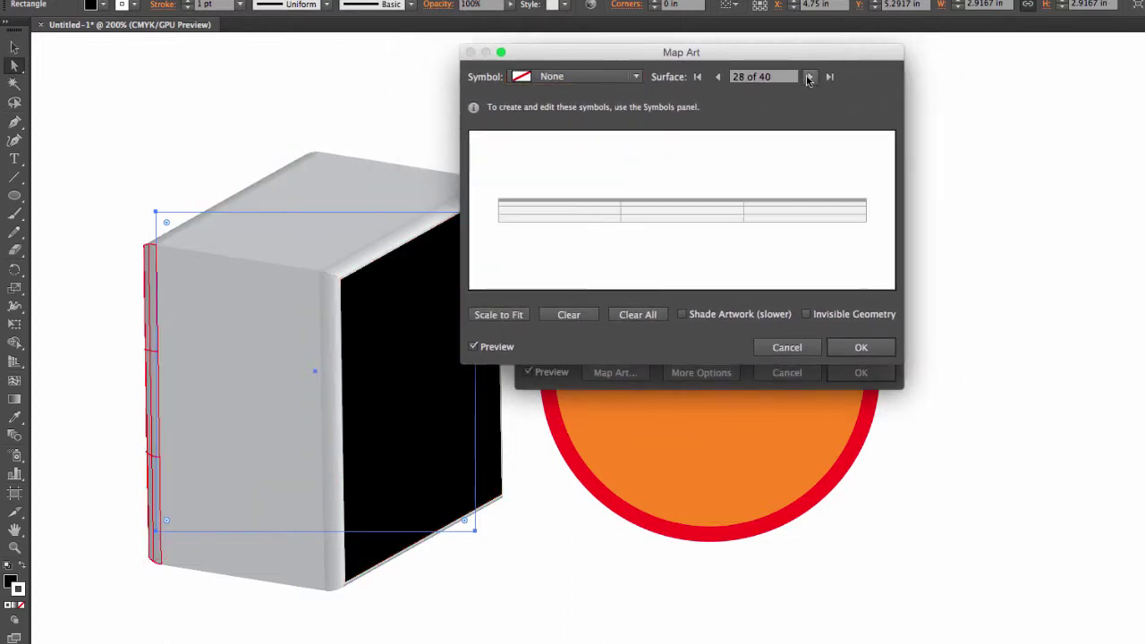
pyautogui.click(809, 77)
pyautogui.click(809, 77)
pyautogui.click(809, 77)
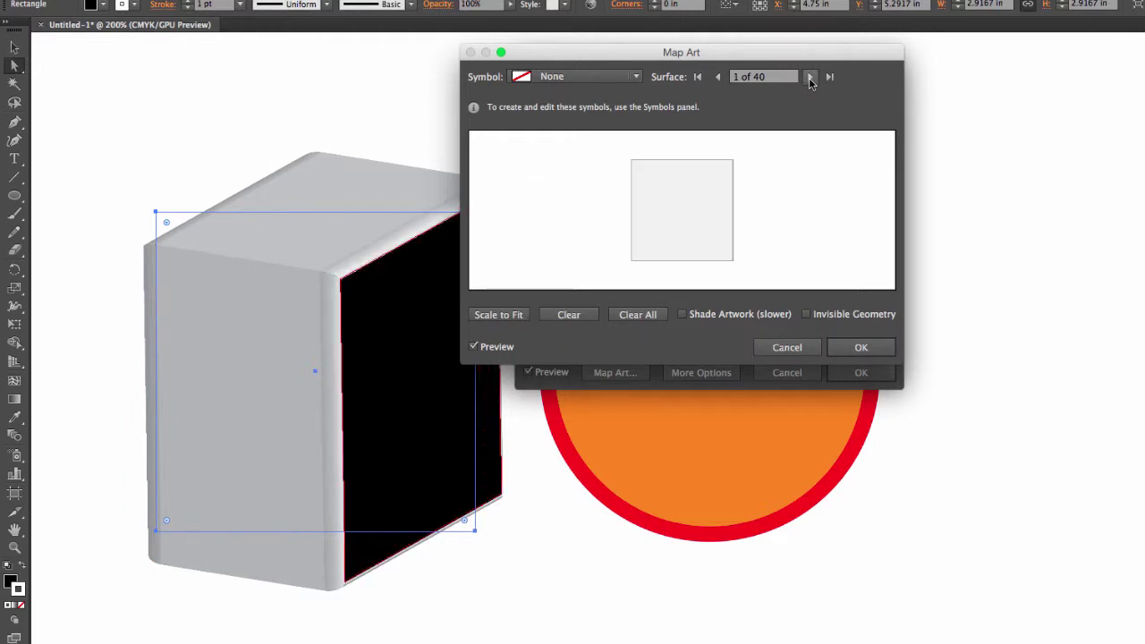
pyautogui.click(617, 77)
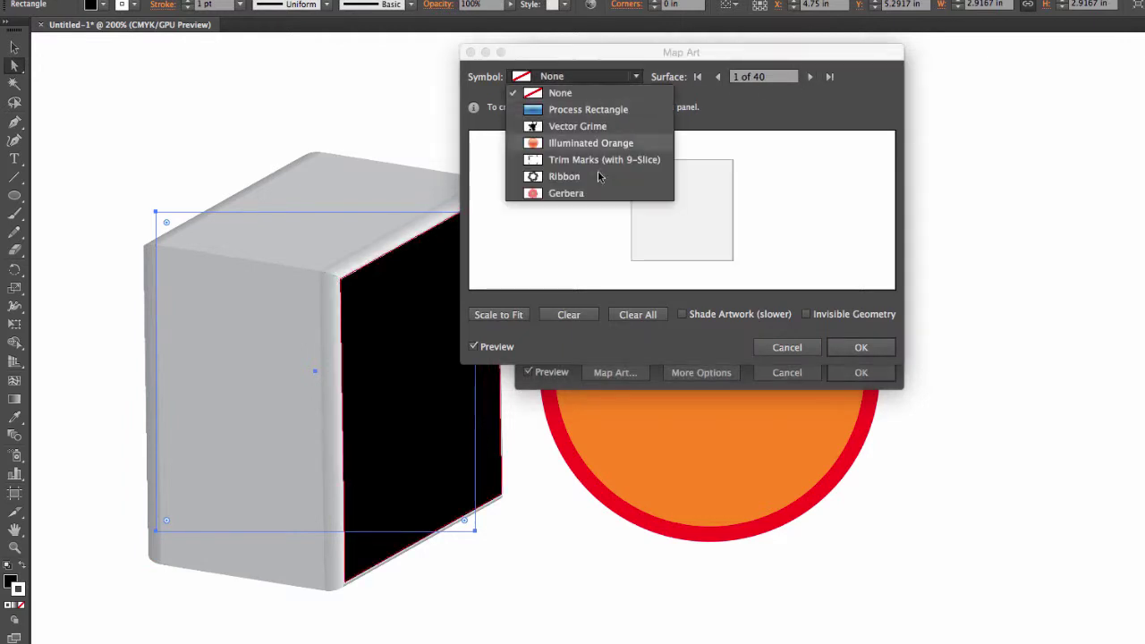
pyautogui.click(590, 195)
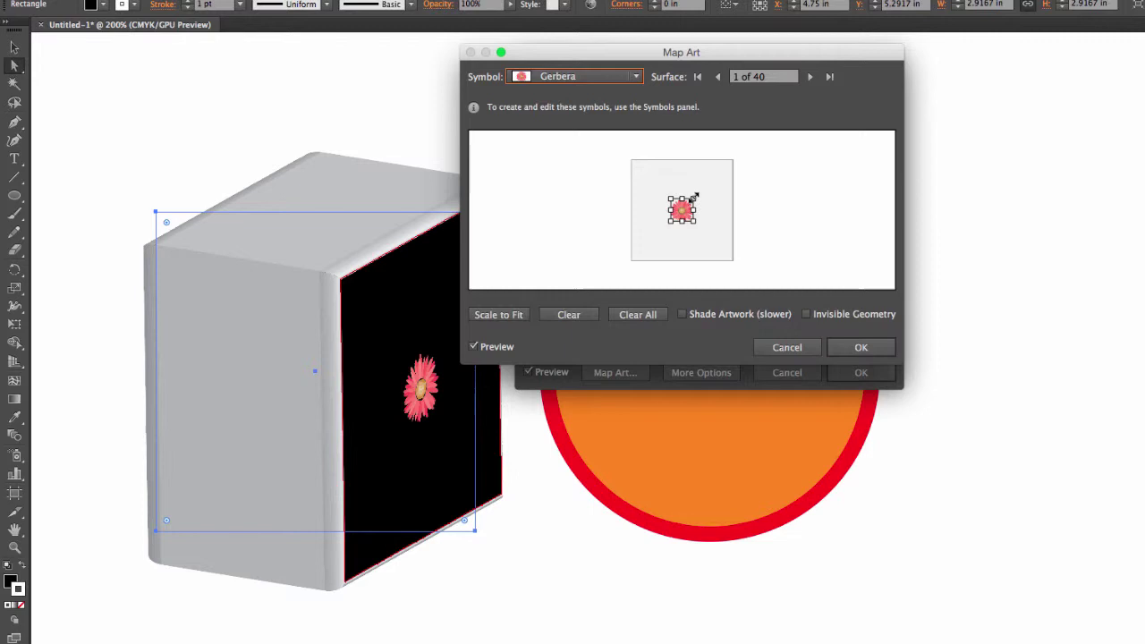
# - Enlarge the Gerbera art to fill the black face and confirm the mapping
pyautogui.moveTo(695, 198); pyautogui.dragTo(729, 157)
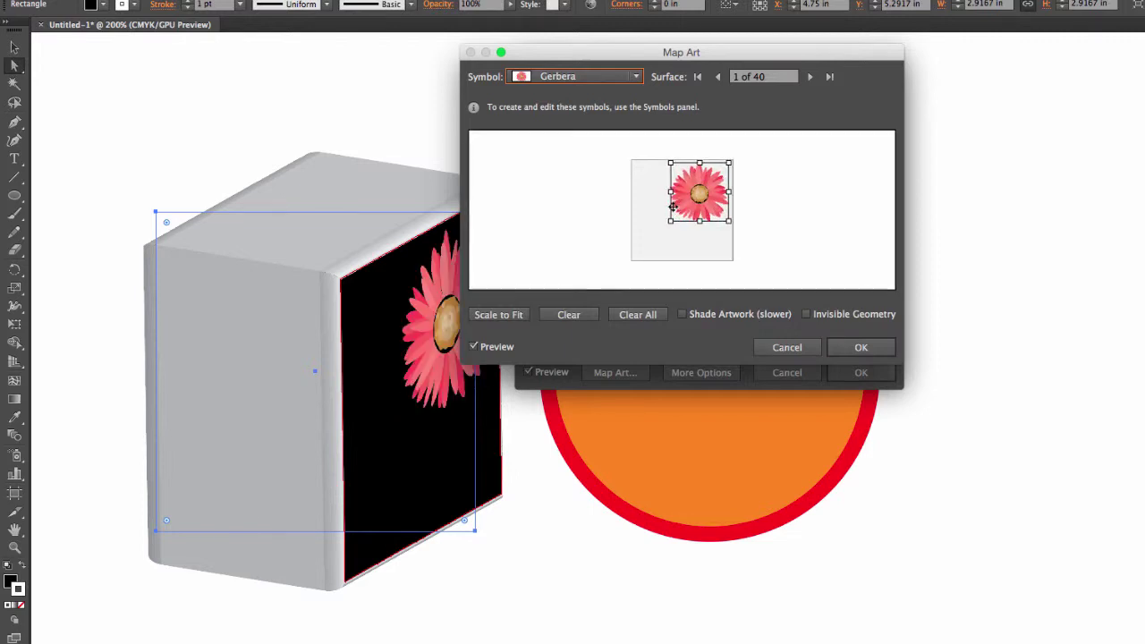
pyautogui.moveTo(671, 222); pyautogui.dragTo(633, 261)
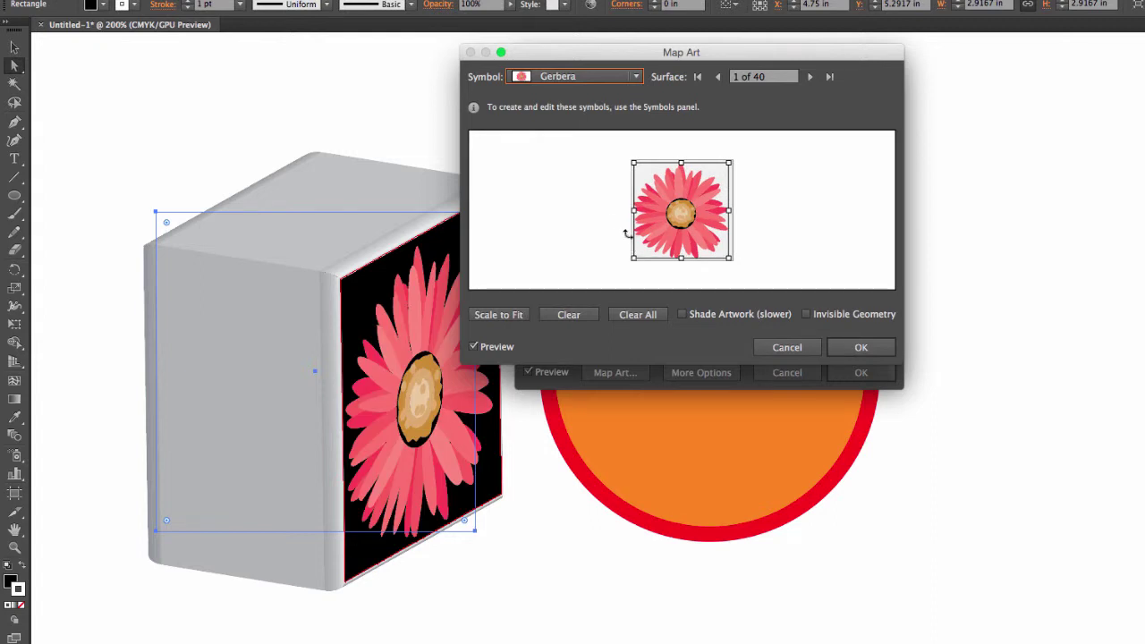
pyautogui.click(854, 347)
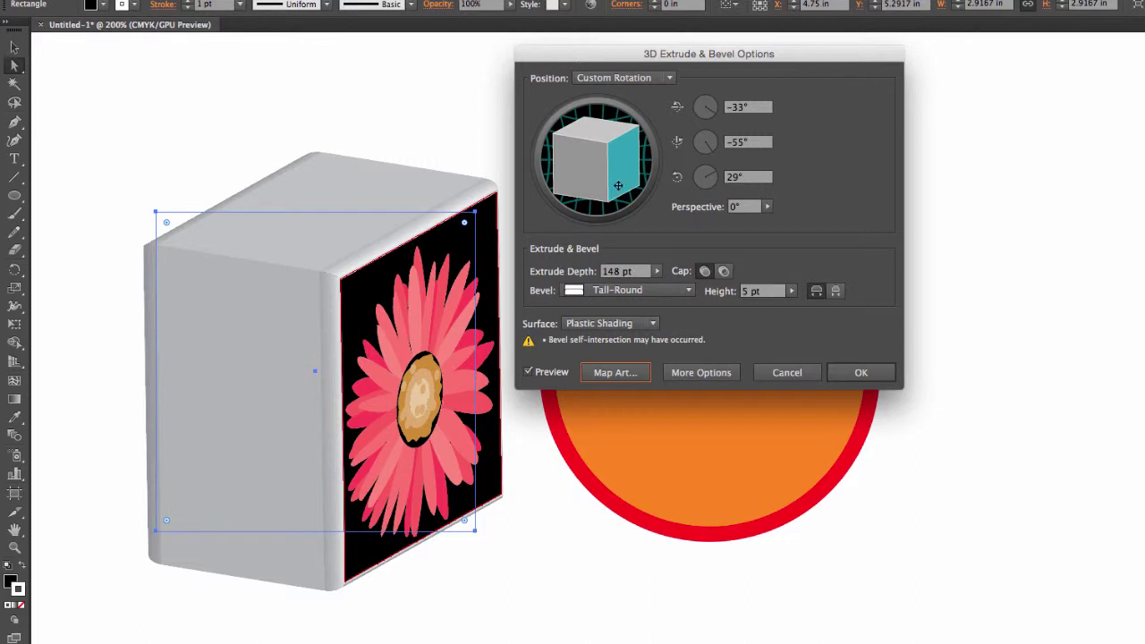
# - Rotate the box to -32°, 53°, -27° with Plastic Shading kept
pyautogui.moveTo(615, 183); pyautogui.dragTo(598, 163)
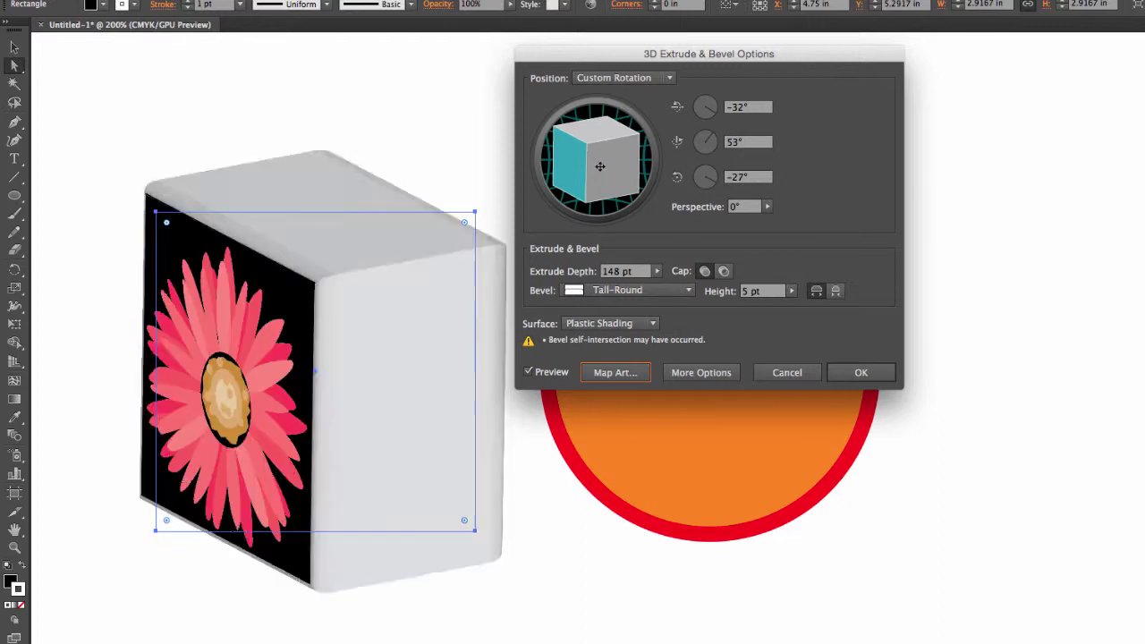
pyautogui.click(606, 323)
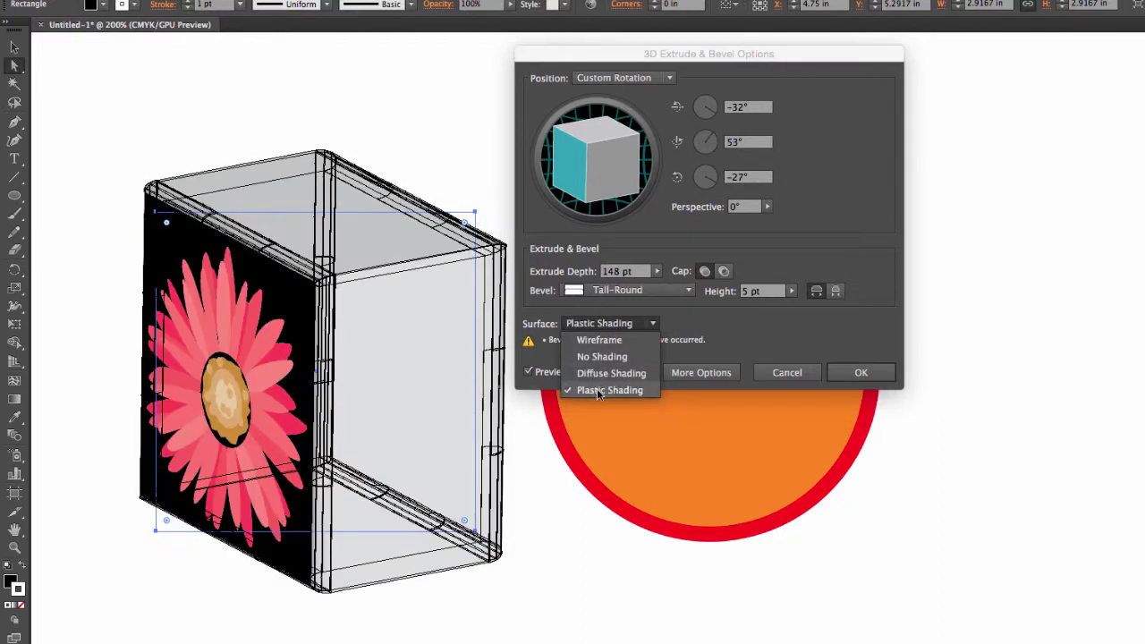
pyautogui.click(601, 390)
# - Toggle Wireframe back to Plastic Shading, apply the 3D effect, and select the orange circle
pyautogui.click(601, 327)
pyautogui.click(598, 339)
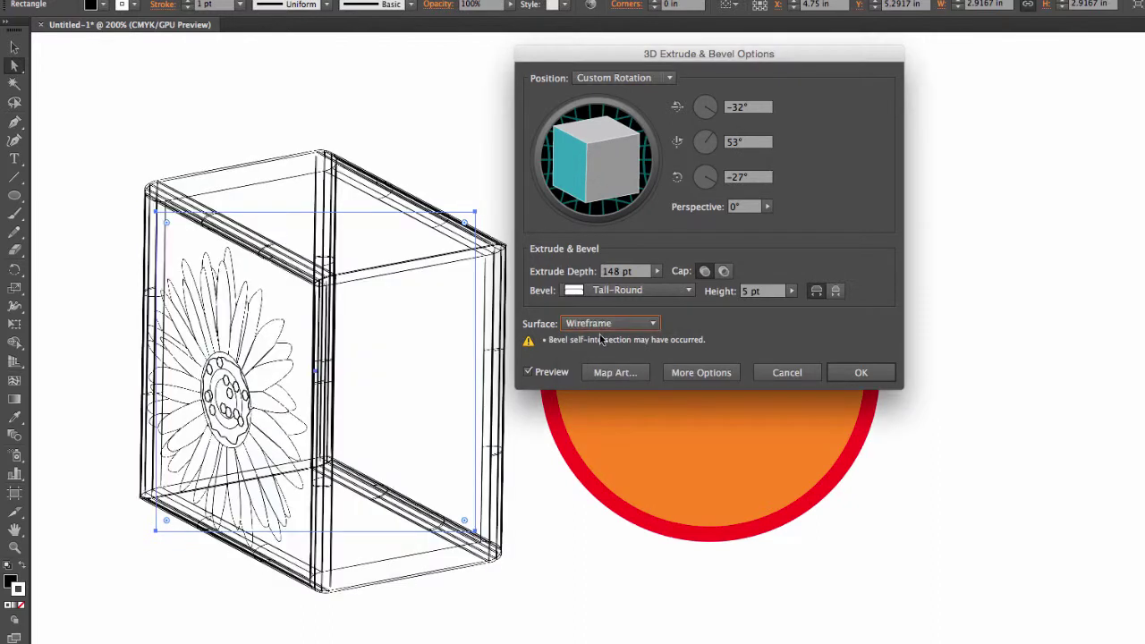
pyautogui.click(603, 326)
pyautogui.click(595, 391)
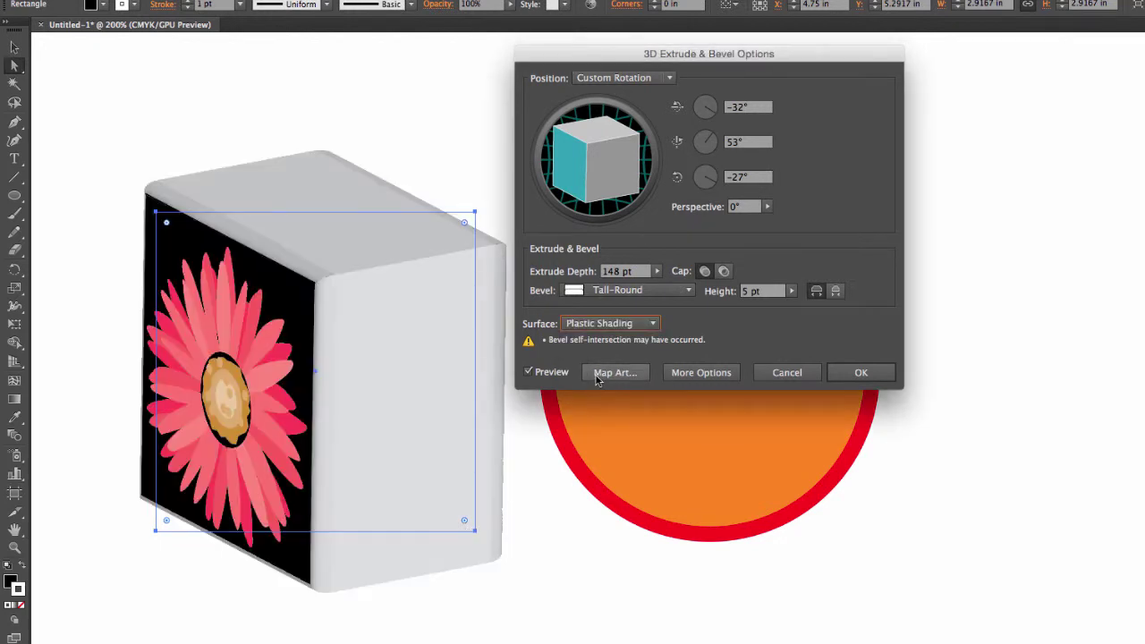
pyautogui.click(858, 374)
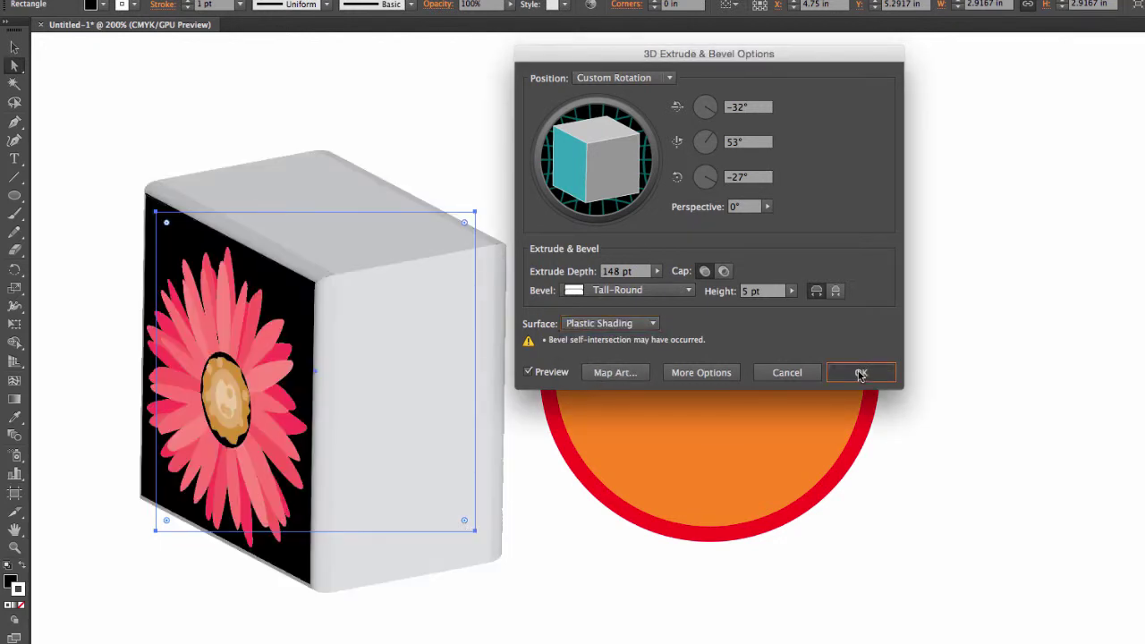
pyautogui.moveTo(532, 175); pyautogui.dragTo(900, 560)
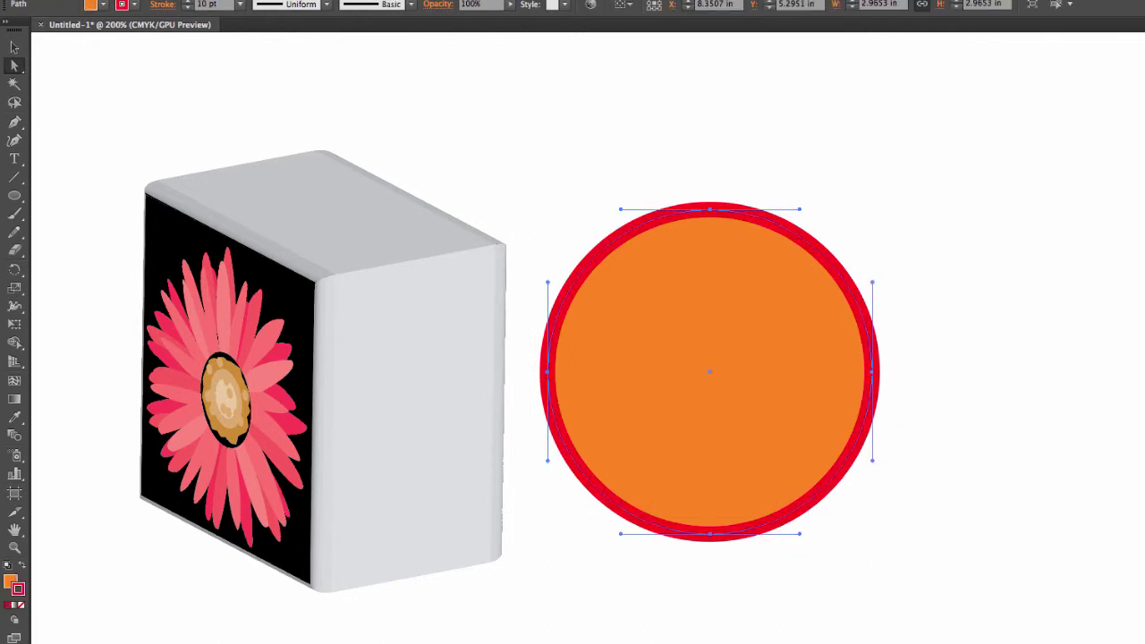
# - Apply Effect > 3D > Extrude & Bevel to the orange circle with Preview on
pyautogui.click(333, 0)
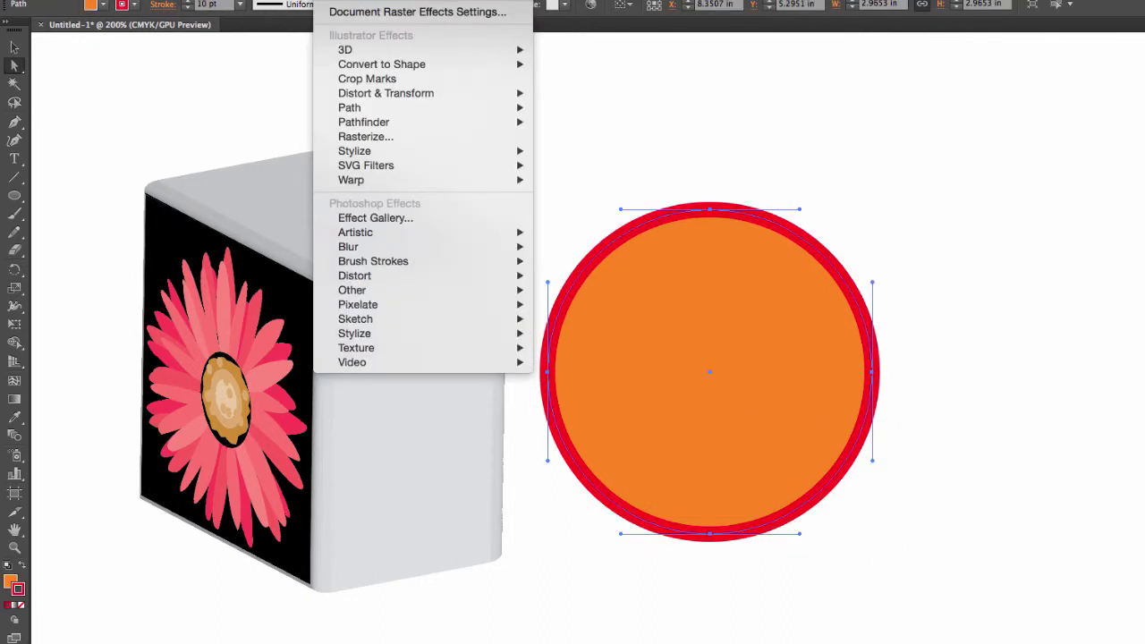
pyautogui.moveTo(366, 48)
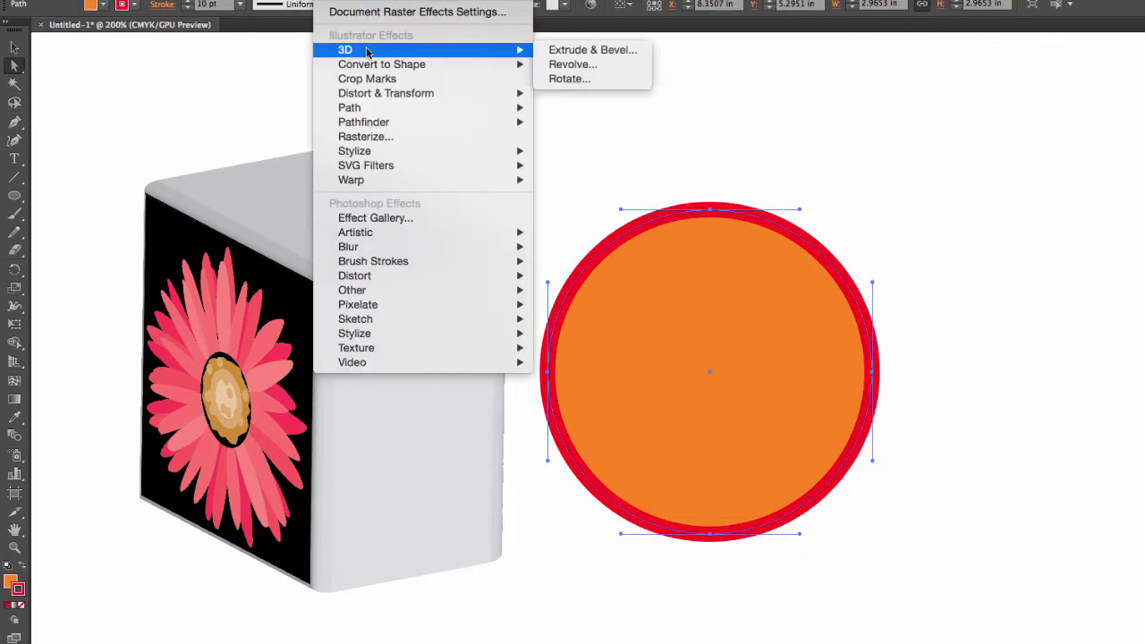
pyautogui.click(606, 51)
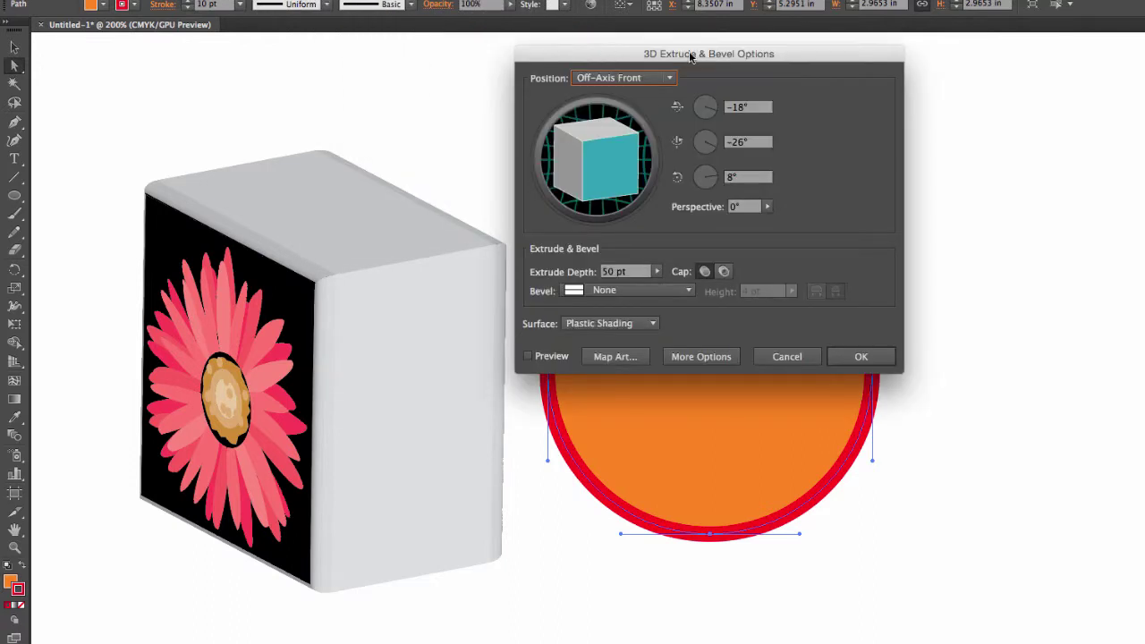
pyautogui.moveTo(690, 56); pyautogui.dragTo(234, 54)
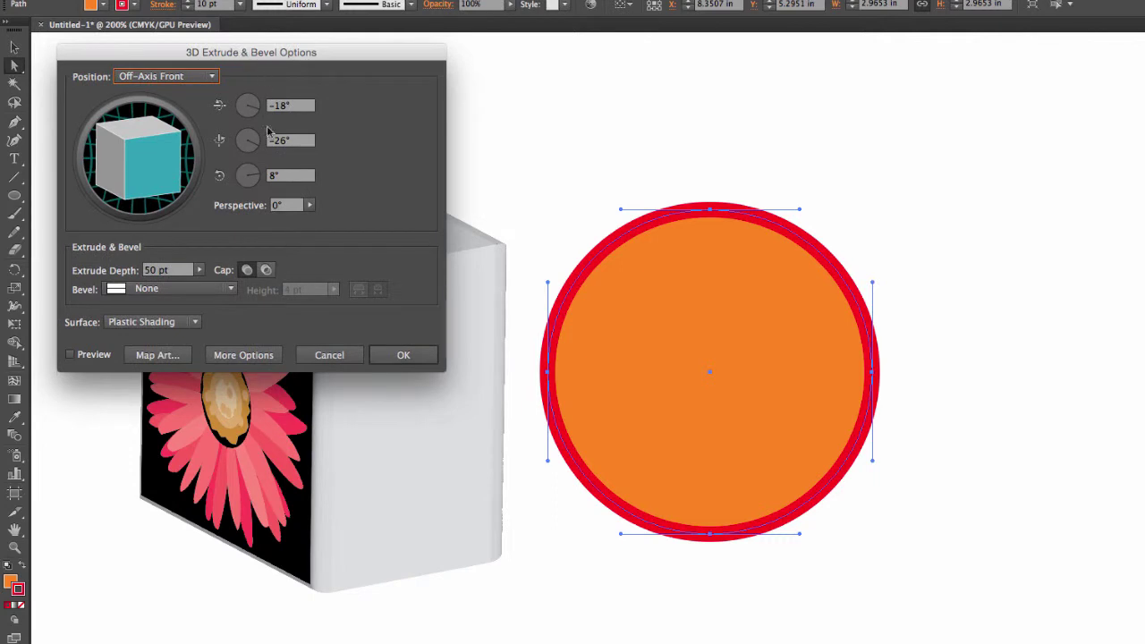
pyautogui.click(69, 356)
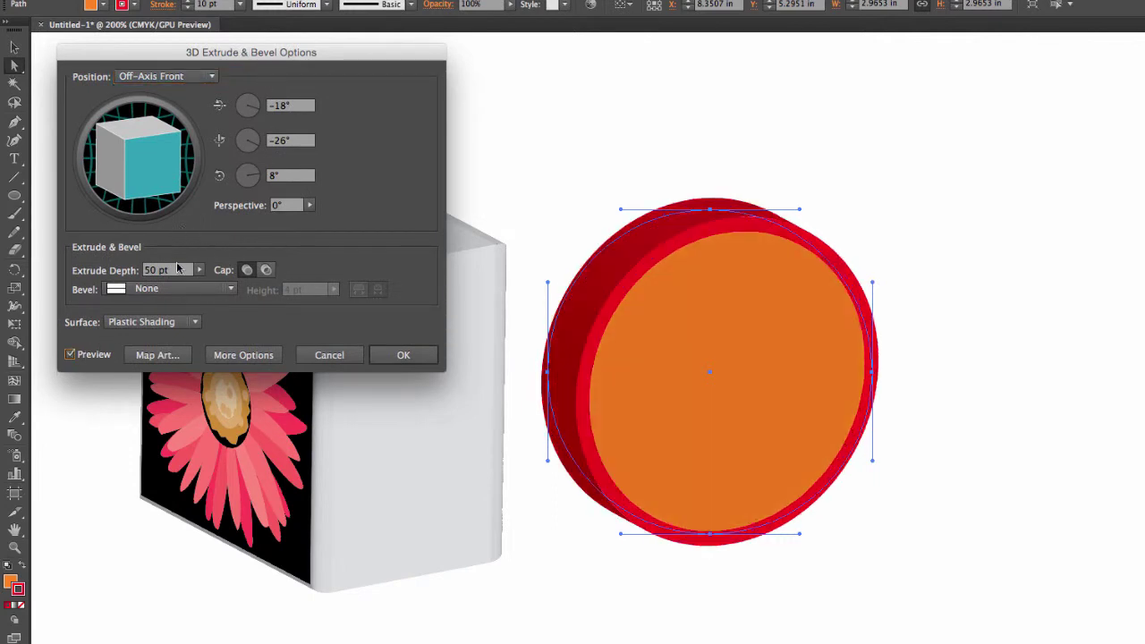
# - Set depth to 103 pt, tilt to -23°, -33°, 12°, and keep Plastic Shading
pyautogui.click(166, 288)
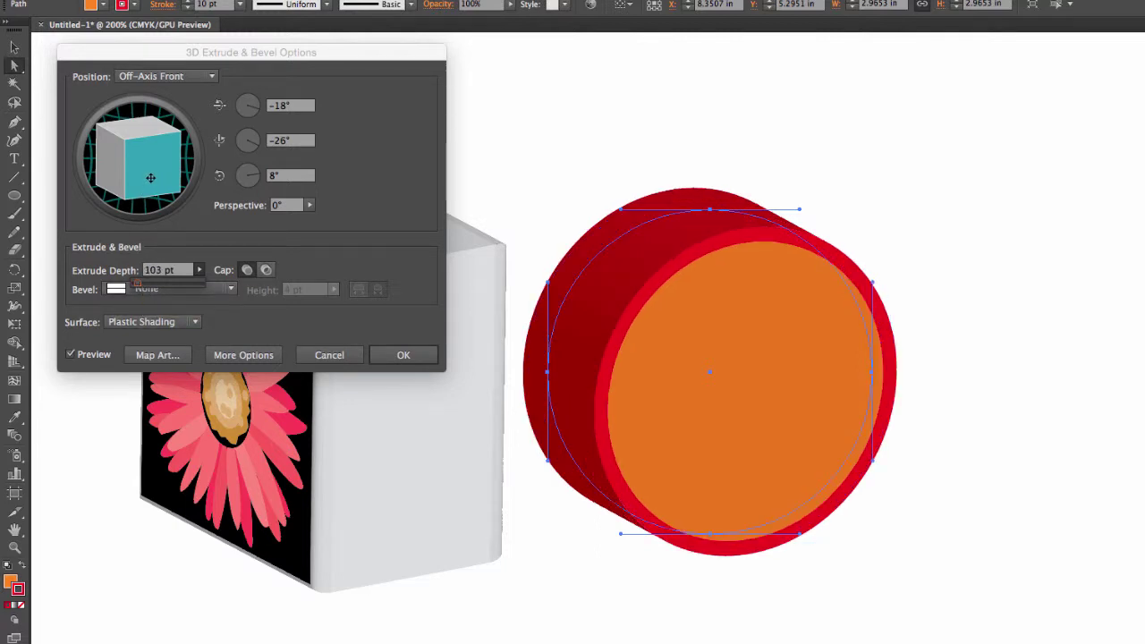
pyautogui.moveTo(142, 172); pyautogui.dragTo(148, 176)
pyautogui.click(139, 322)
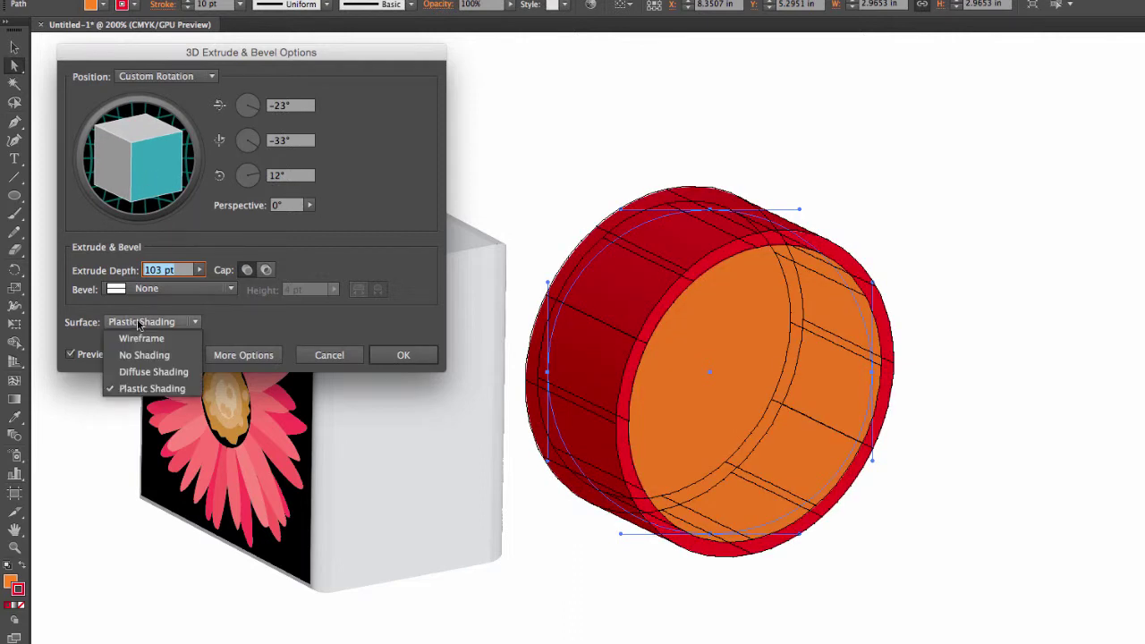
pyautogui.click(141, 338)
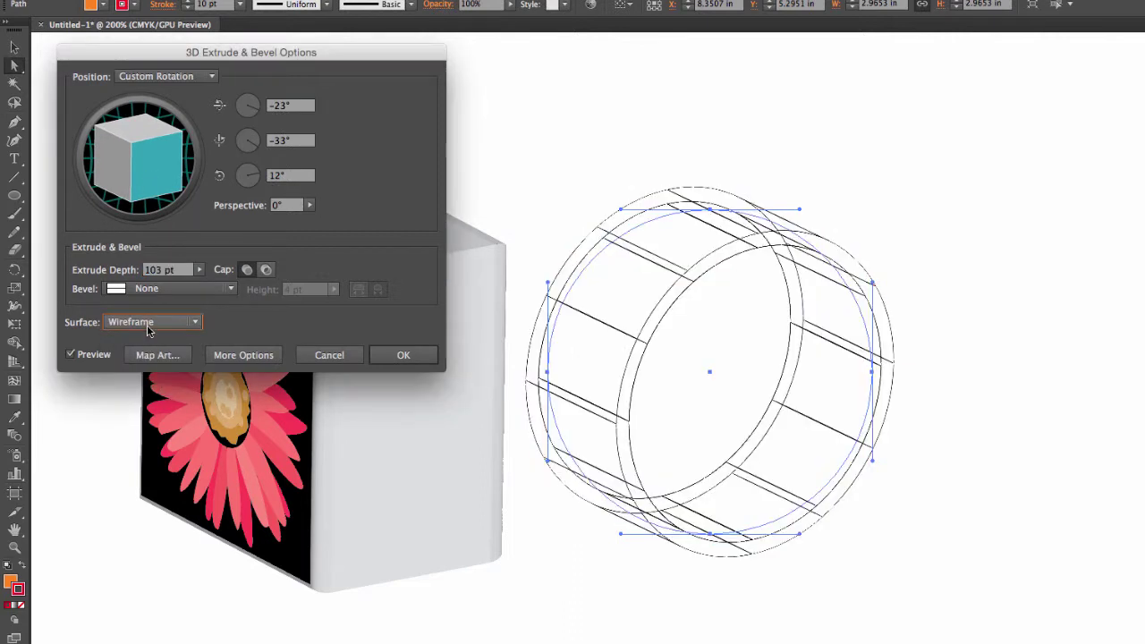
pyautogui.click(148, 321)
pyautogui.click(141, 390)
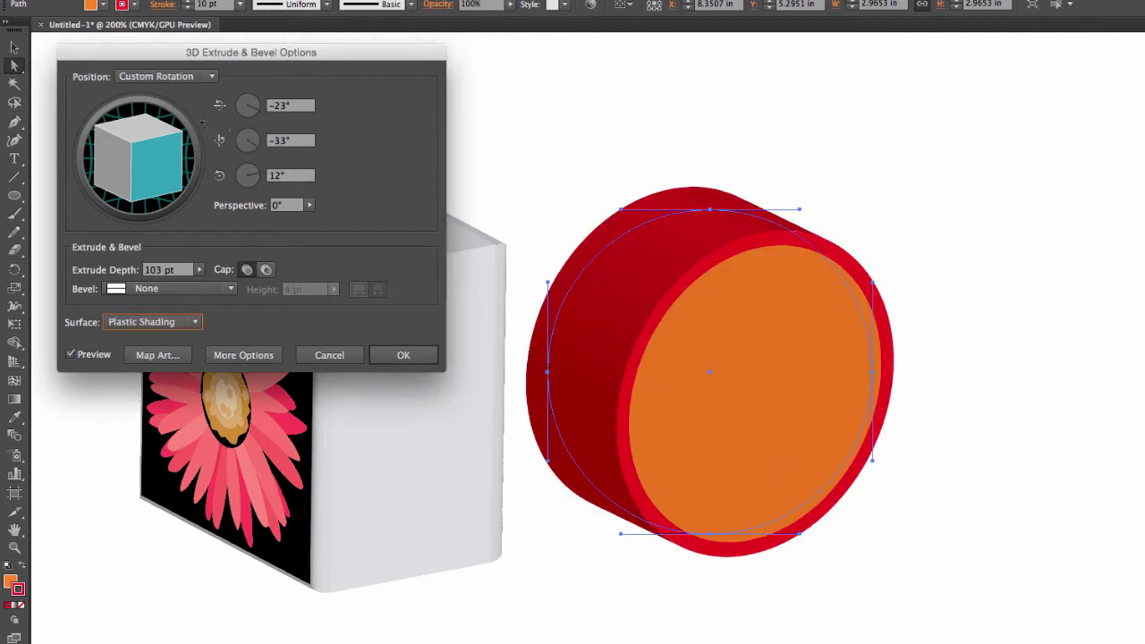
# - Map the Illuminated Orange symbol onto the cylinder's circular face, enlarged to fill it
pyautogui.click(157, 355)
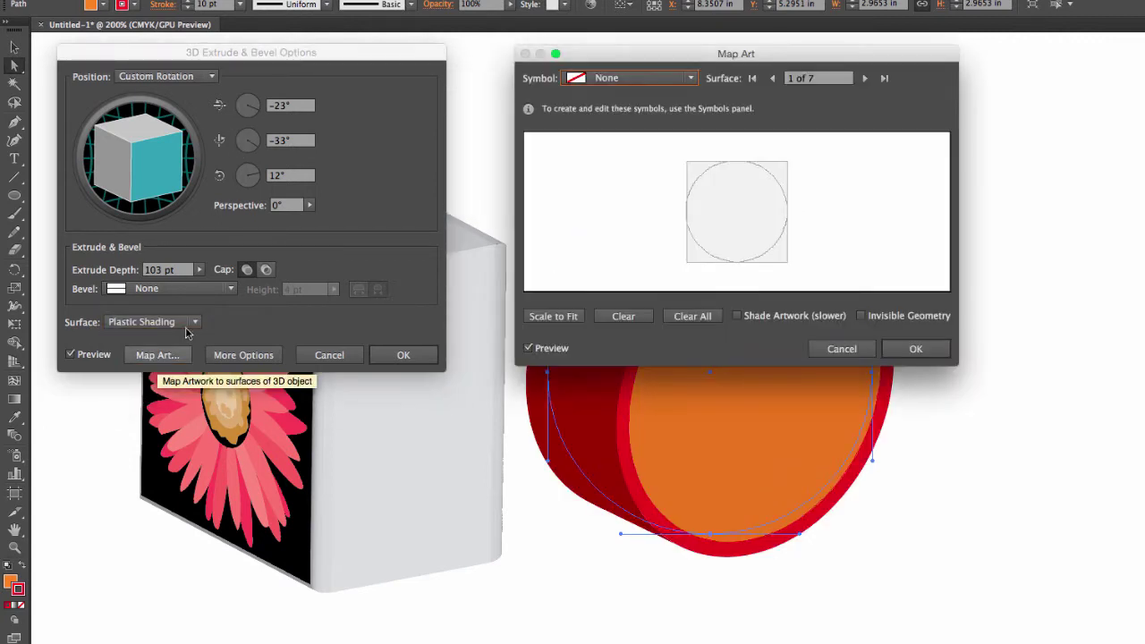
pyautogui.click(626, 78)
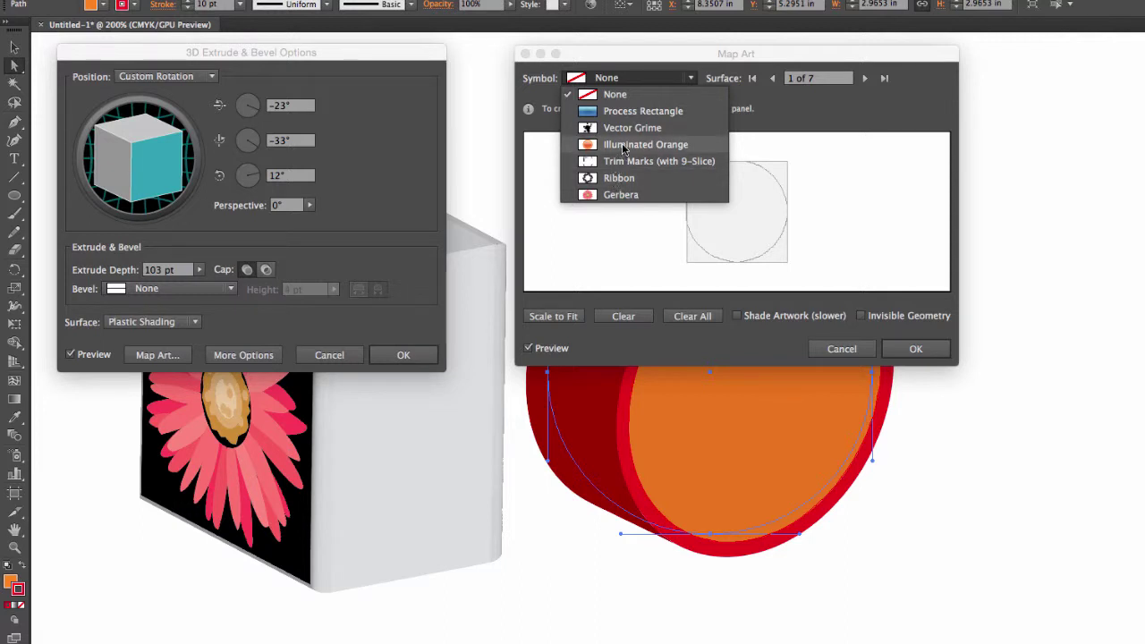
pyautogui.click(623, 145)
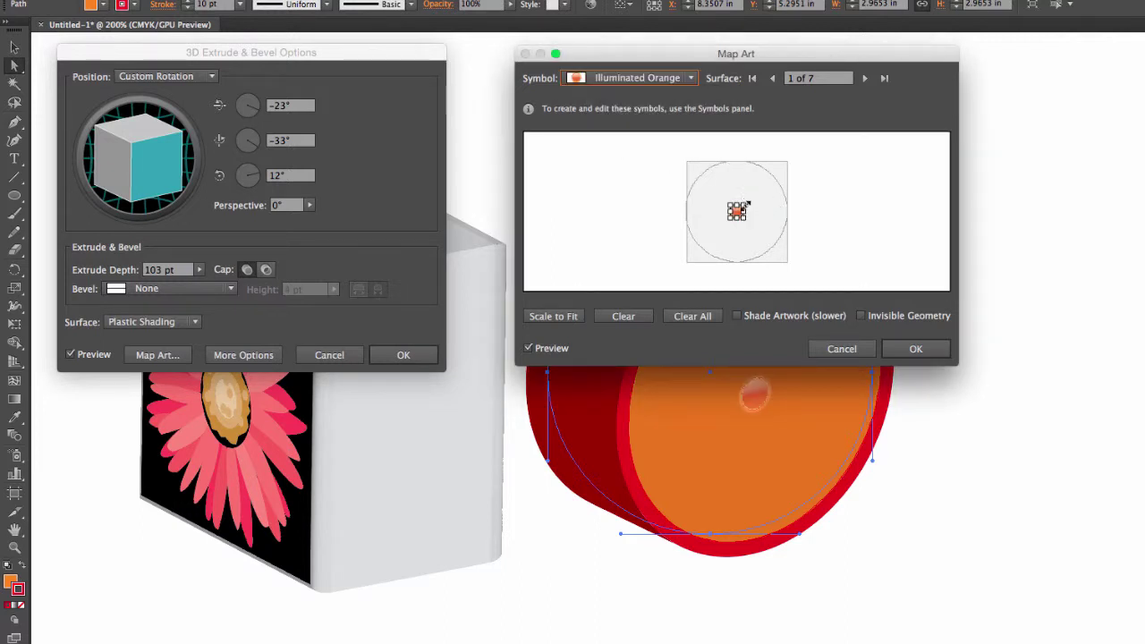
pyautogui.click(741, 198)
pyautogui.moveTo(761, 190); pyautogui.dragTo(781, 170)
pyautogui.moveTo(728, 220); pyautogui.dragTo(686, 261)
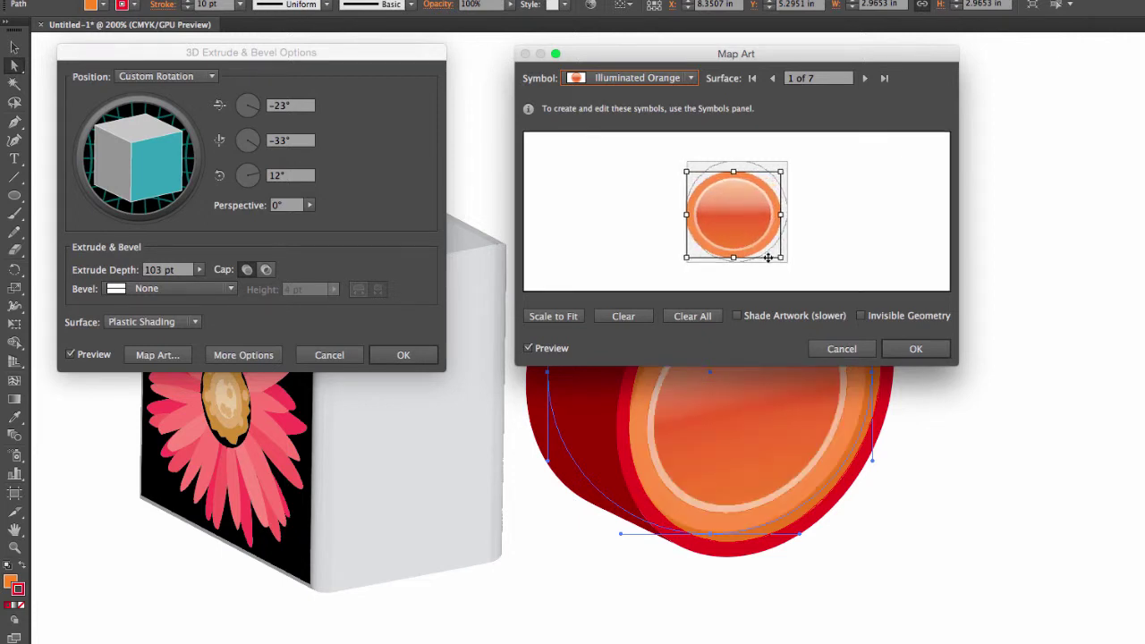
pyautogui.moveTo(779, 259); pyautogui.dragTo(784, 263)
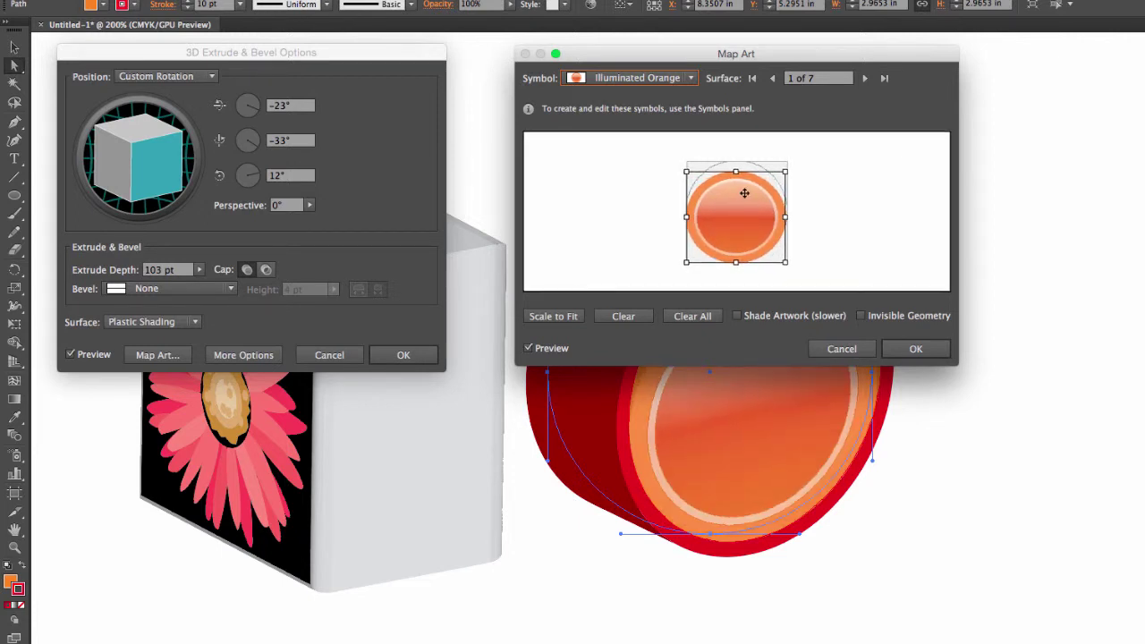
pyautogui.moveTo(735, 172); pyautogui.dragTo(736, 161)
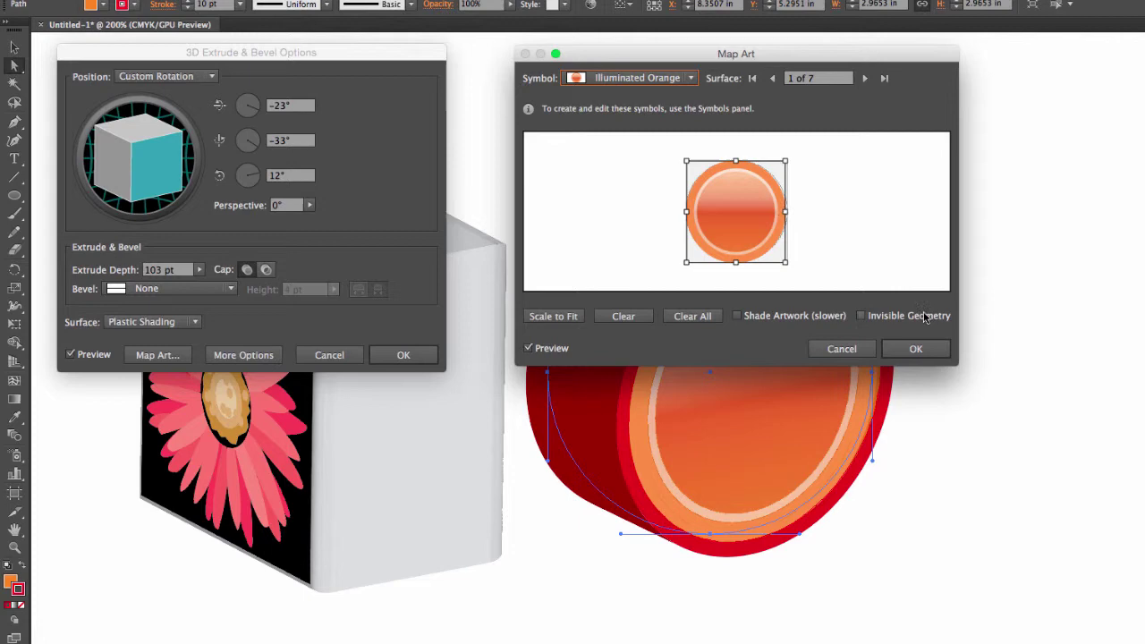
pyautogui.click(915, 350)
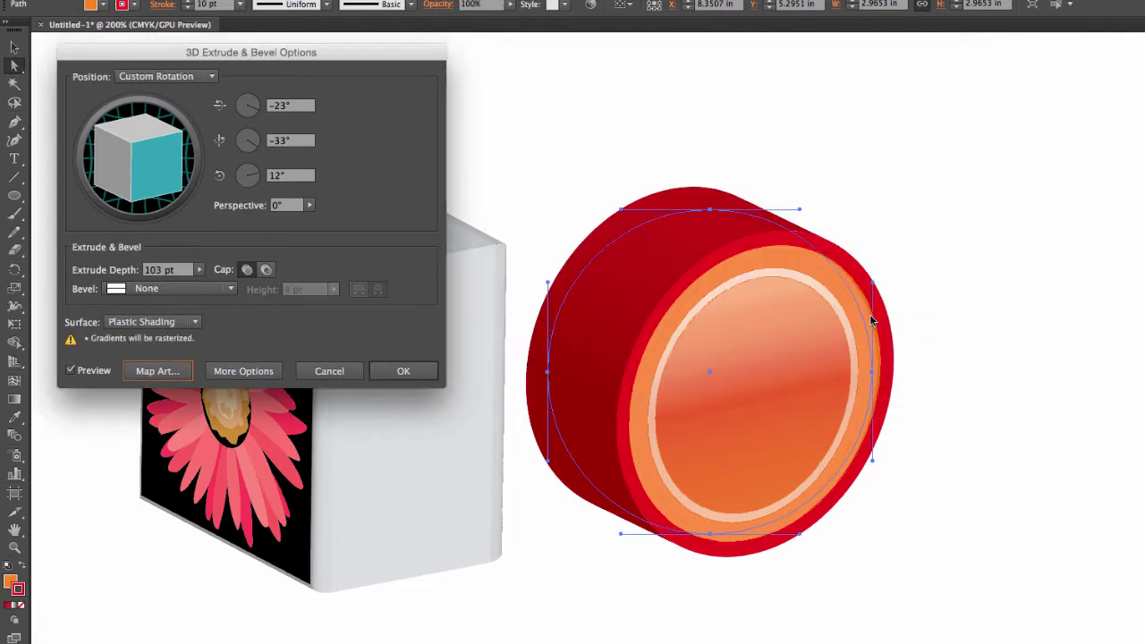
# - Rotate the cylinder to -12°, -18°, 3° and keep its surface on Plastic Shading
pyautogui.moveTo(156, 169); pyautogui.dragTo(135, 149)
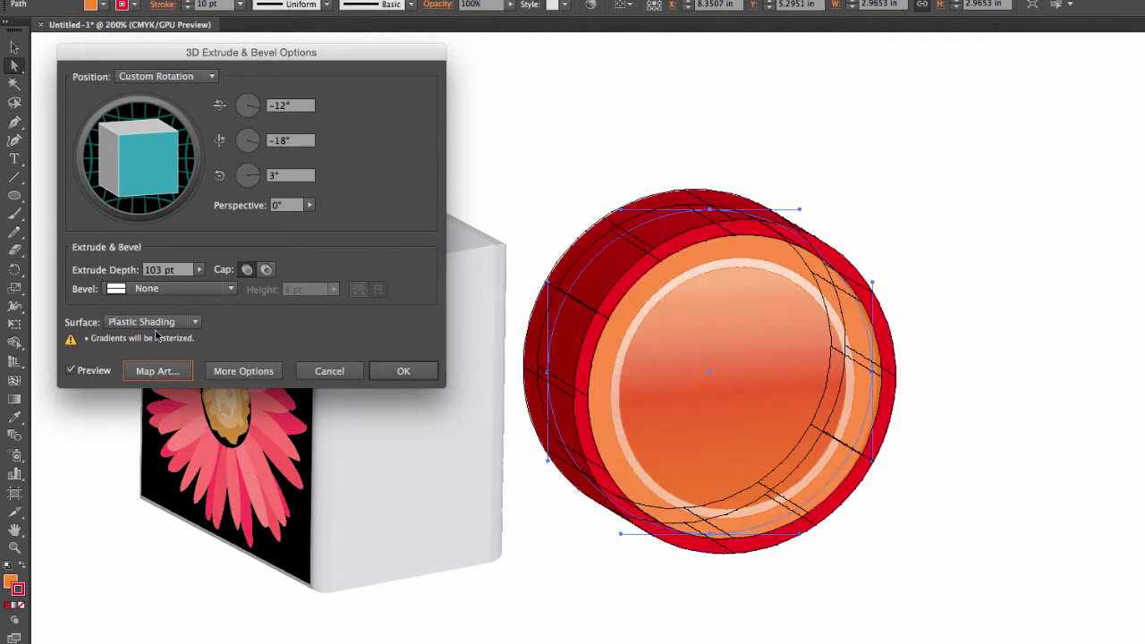
pyautogui.click(154, 325)
pyautogui.click(155, 334)
pyautogui.click(157, 322)
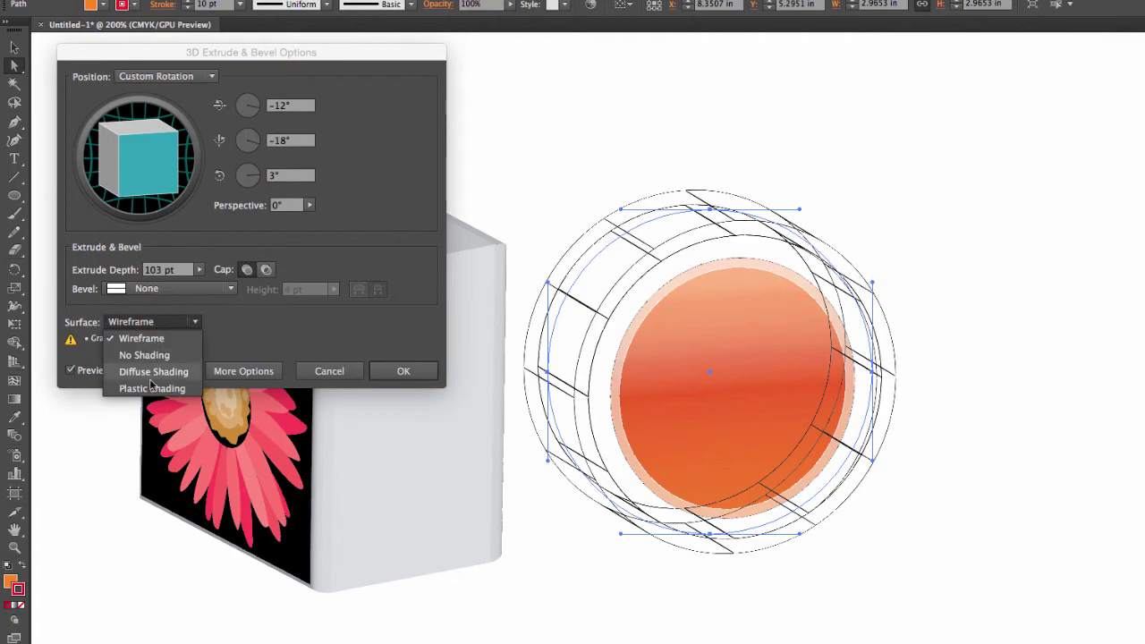
pyautogui.click(154, 388)
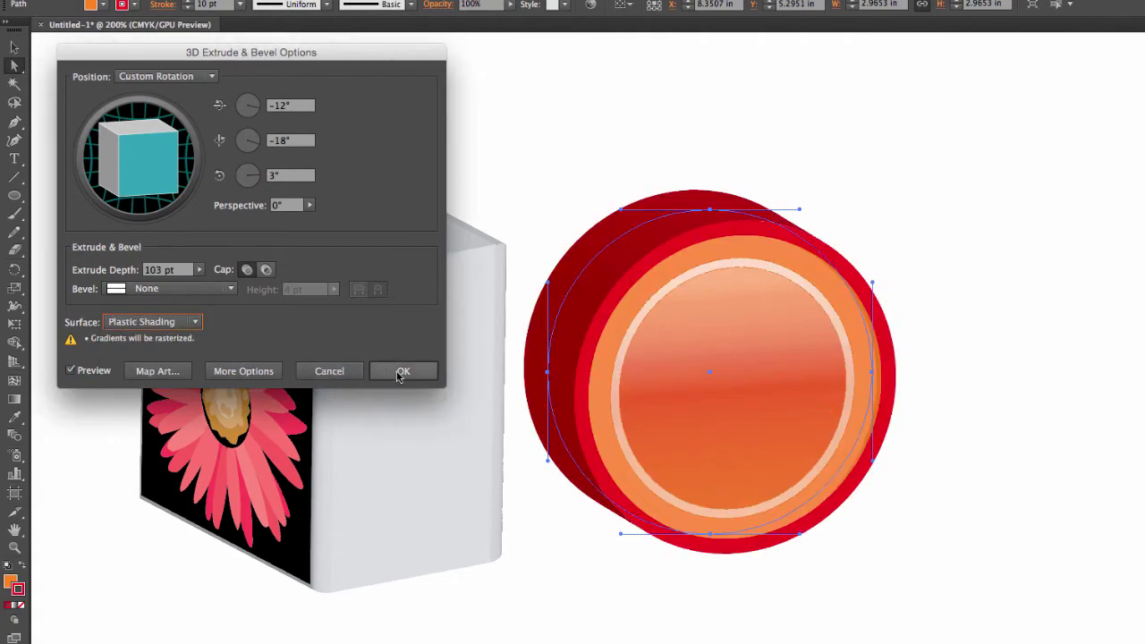